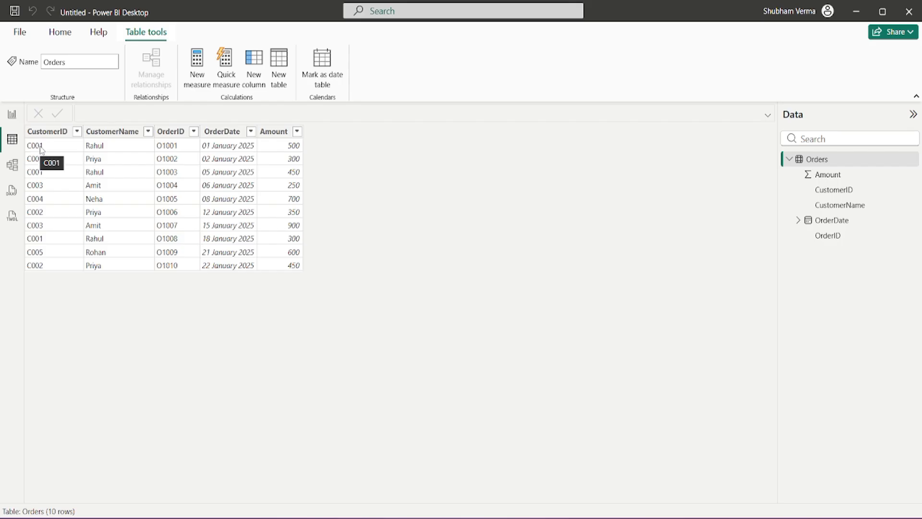
Examine the order dates and amount for the first-row customer's orders in the Orders table, and the order date in the ninth row.
left_click(41, 149)
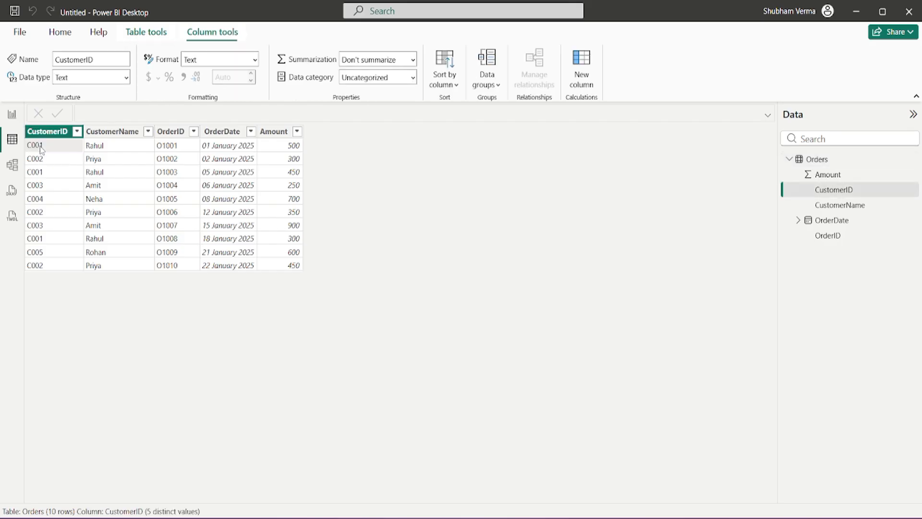
left_click(112, 151)
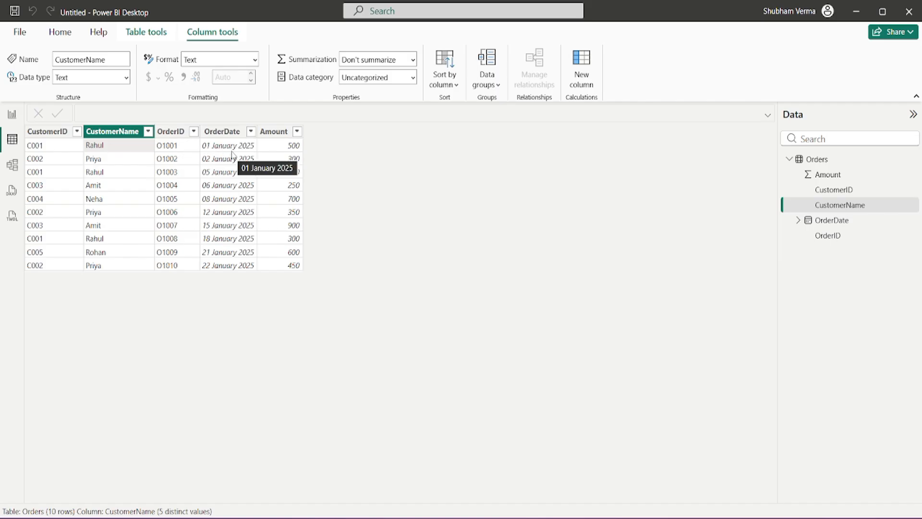
left_click(281, 150)
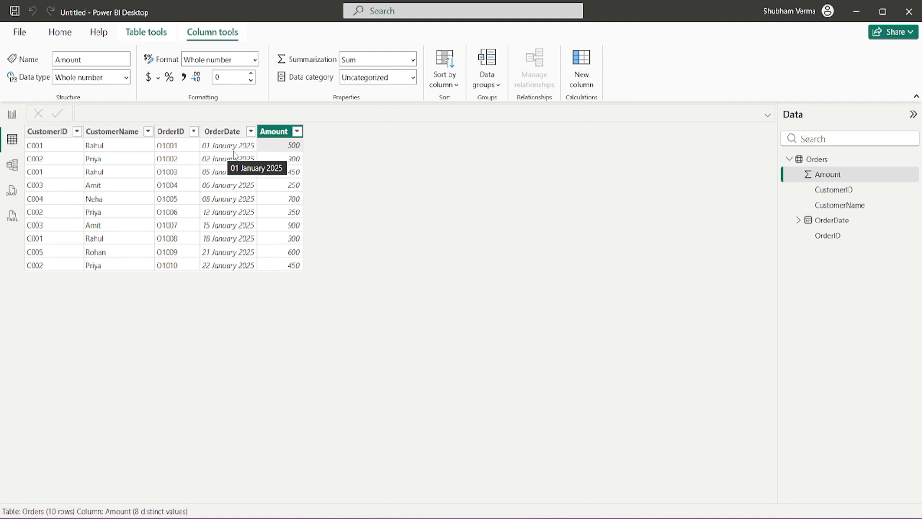
left_click(35, 177)
left_click(218, 176)
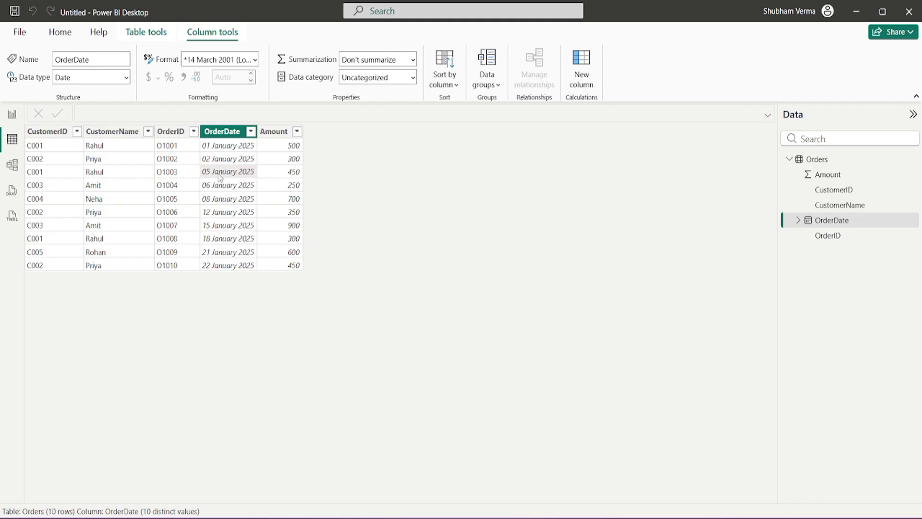
left_click(53, 253)
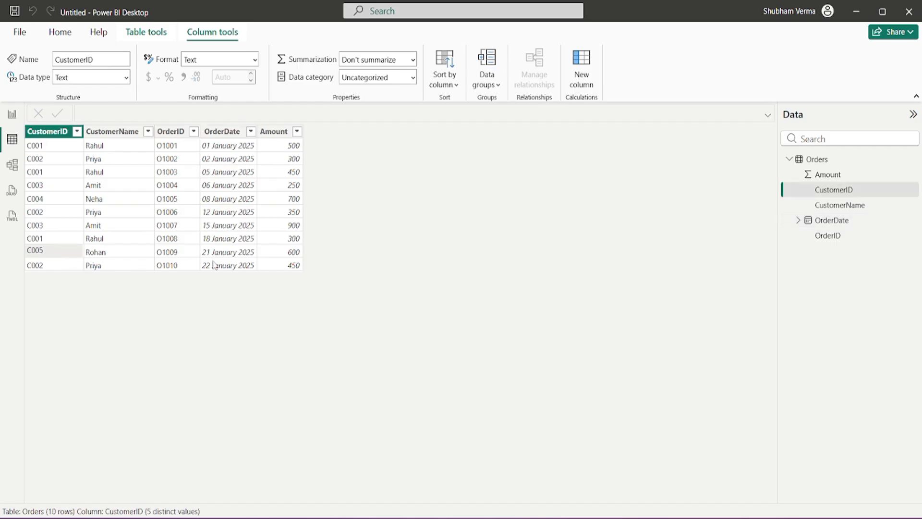
left_click(226, 256)
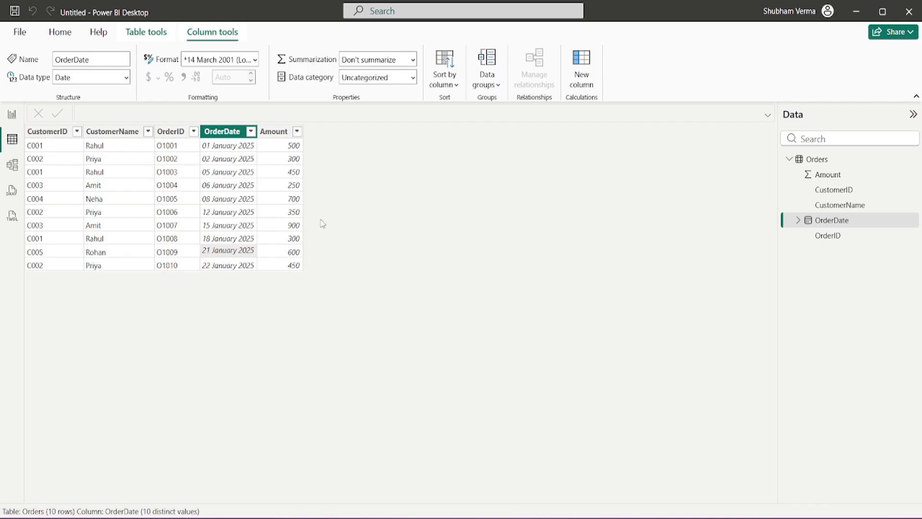
Trace the repeat orders of the second-row customer, checking the order date in each matching row.
left_click(45, 164)
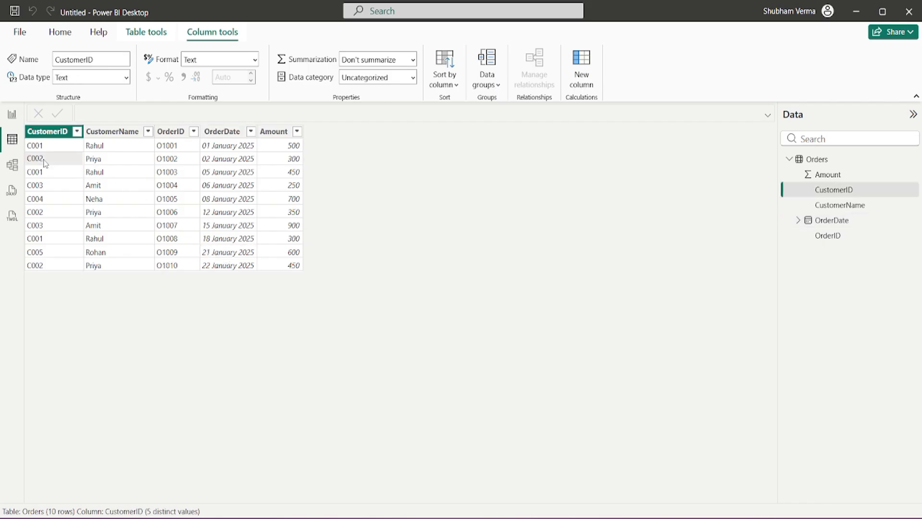
left_click(112, 164)
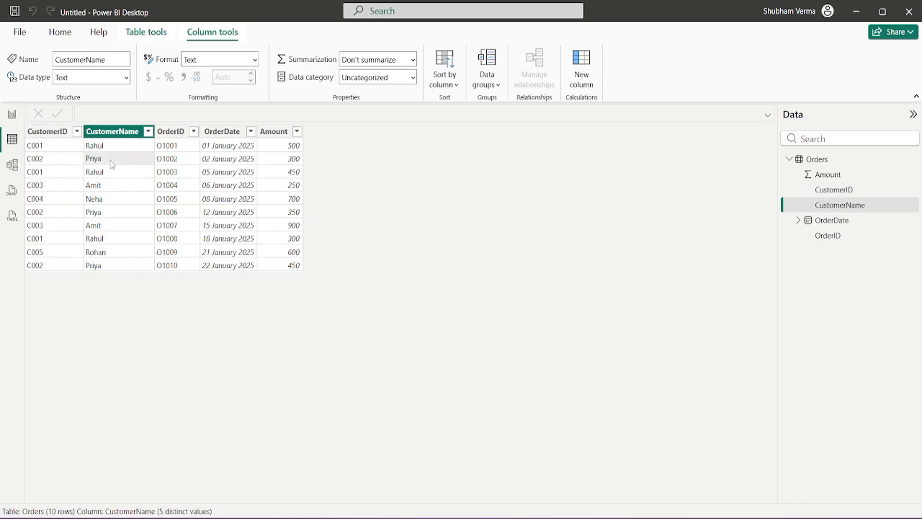
left_click(234, 165)
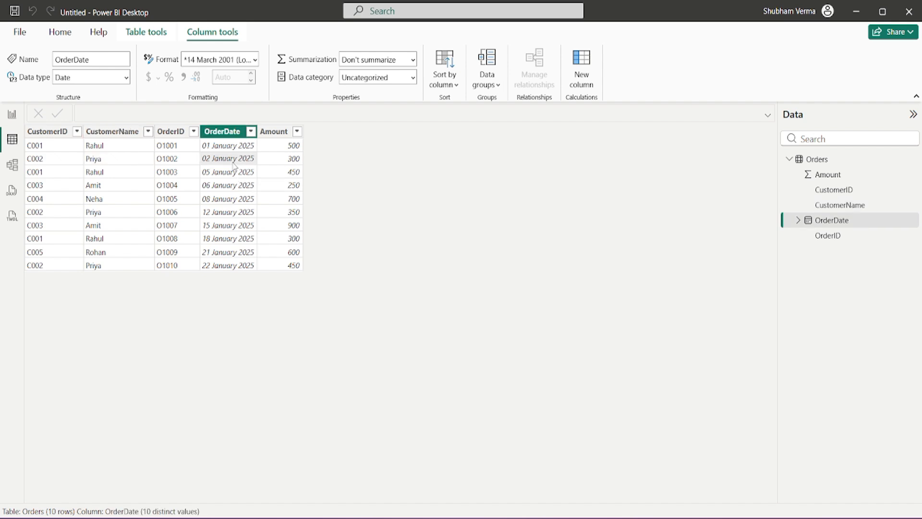
left_click(117, 216)
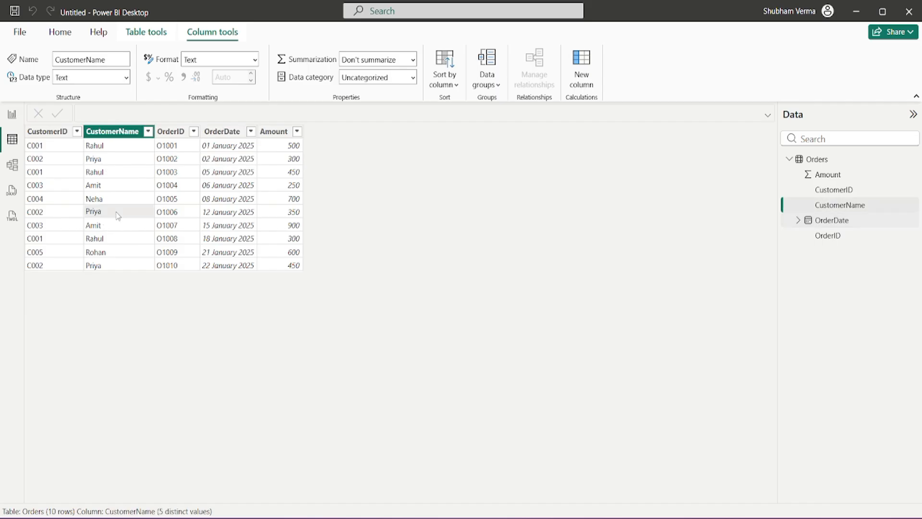
left_click(229, 218)
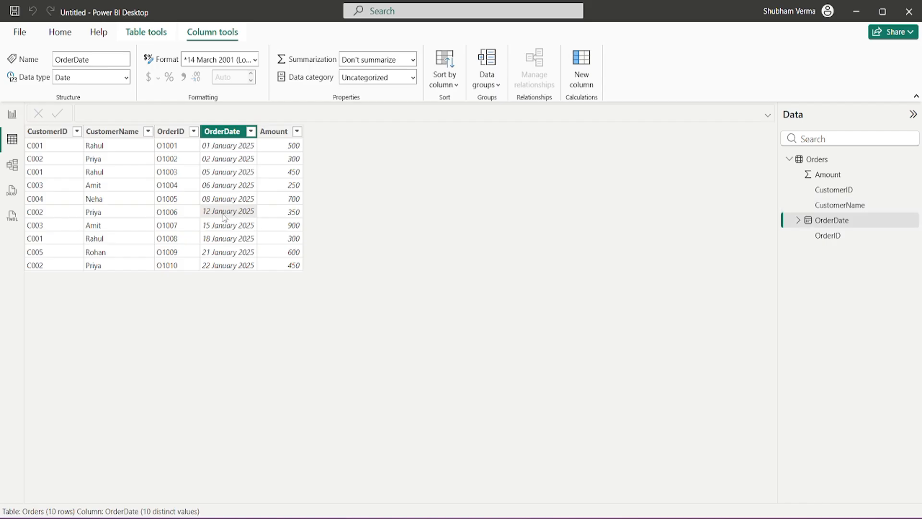
left_click(99, 265)
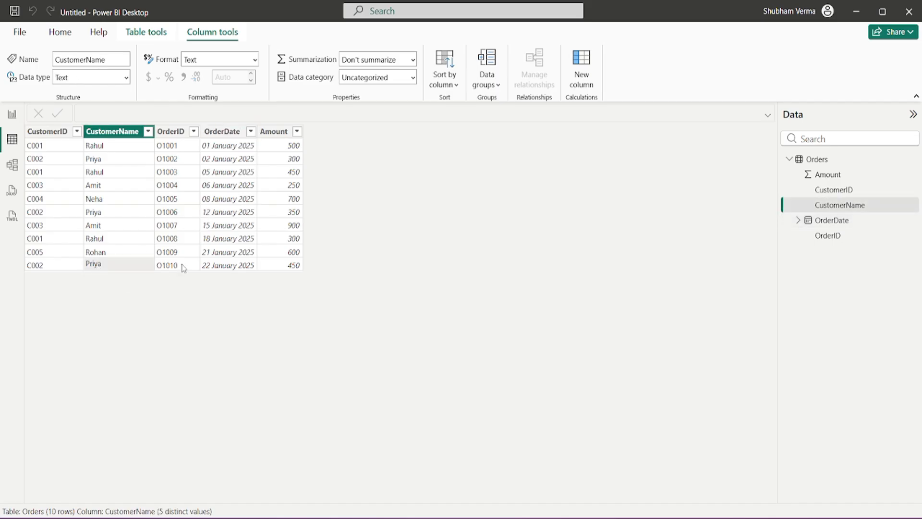
left_click(223, 267)
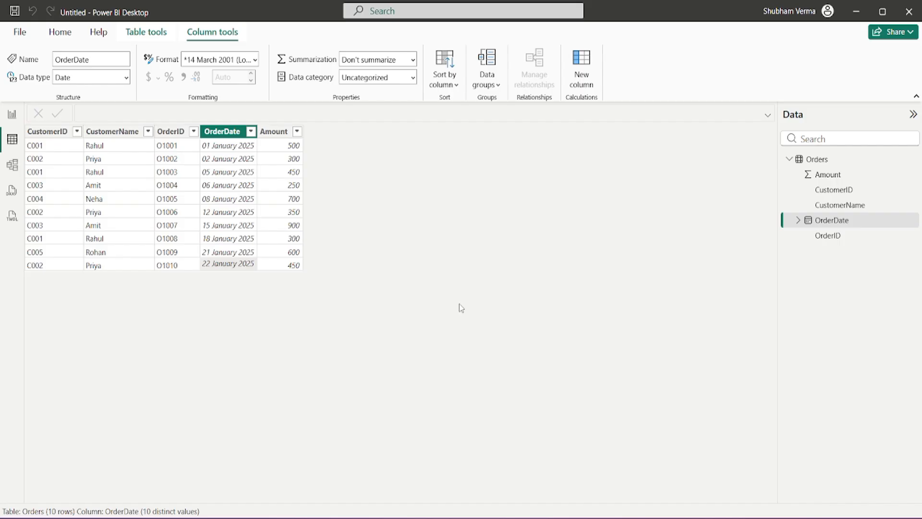
Compare the order dates of the remaining customers to tell repeat buyers from those with a single order.
left_click(102, 187)
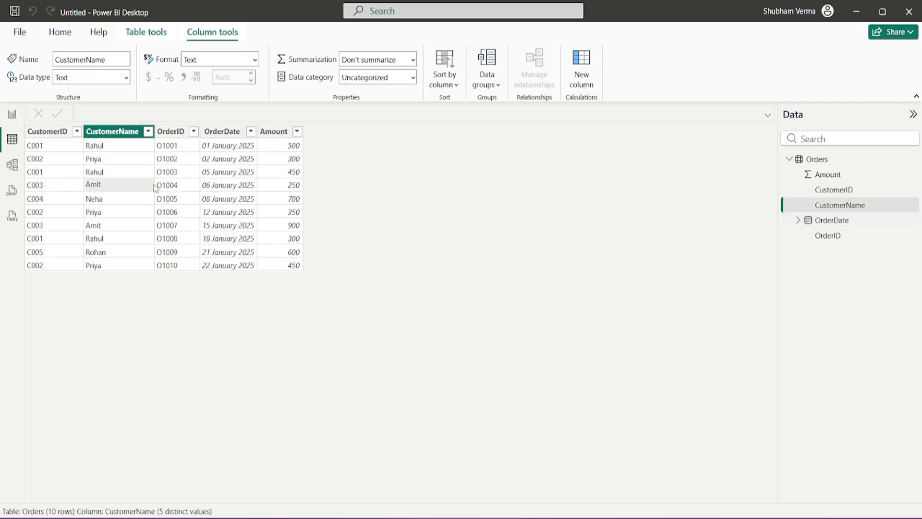
left_click(230, 192)
left_click(263, 212)
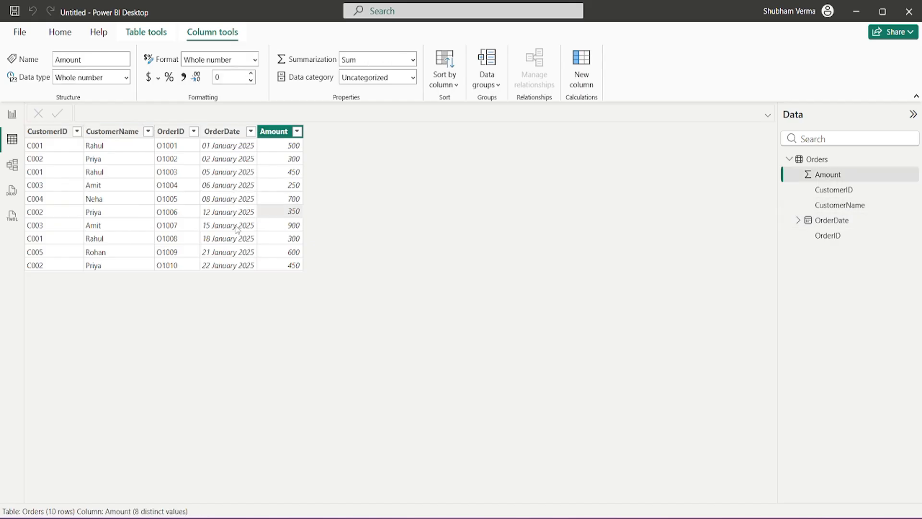
left_click(237, 231)
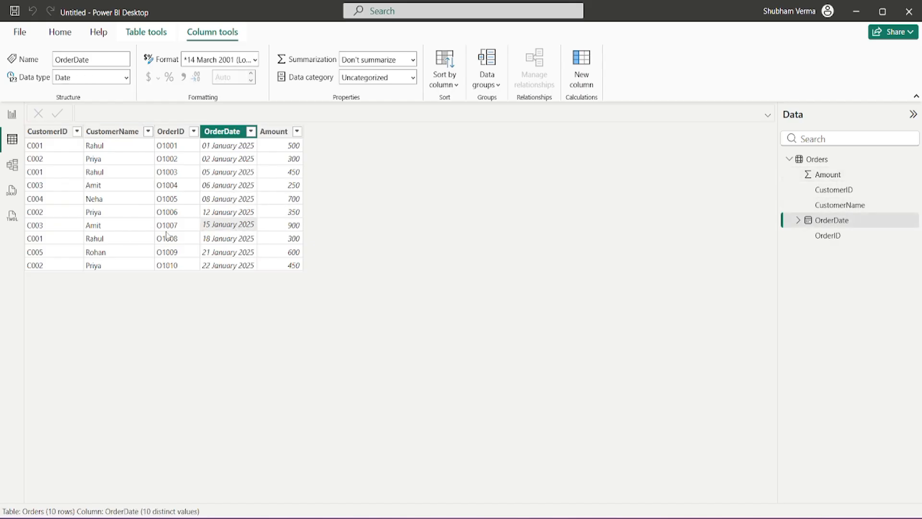
left_click(100, 202)
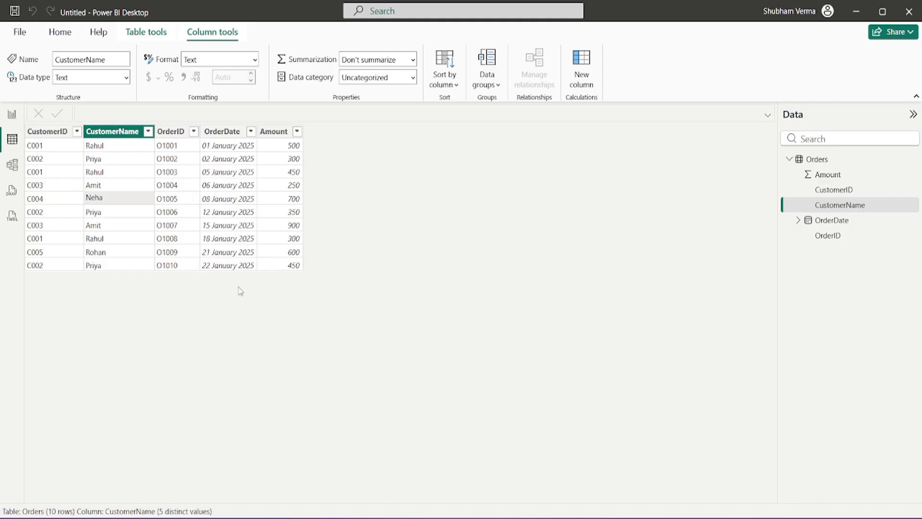
left_click(234, 205)
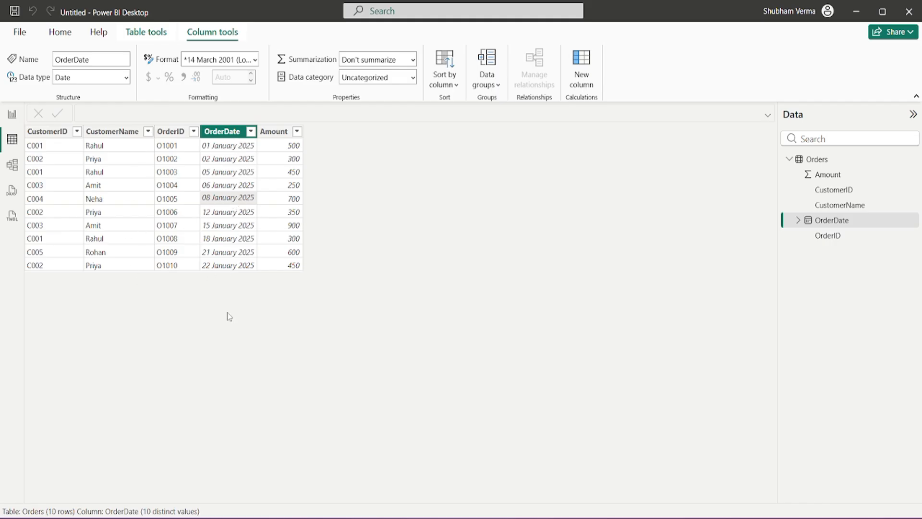
left_click(105, 257)
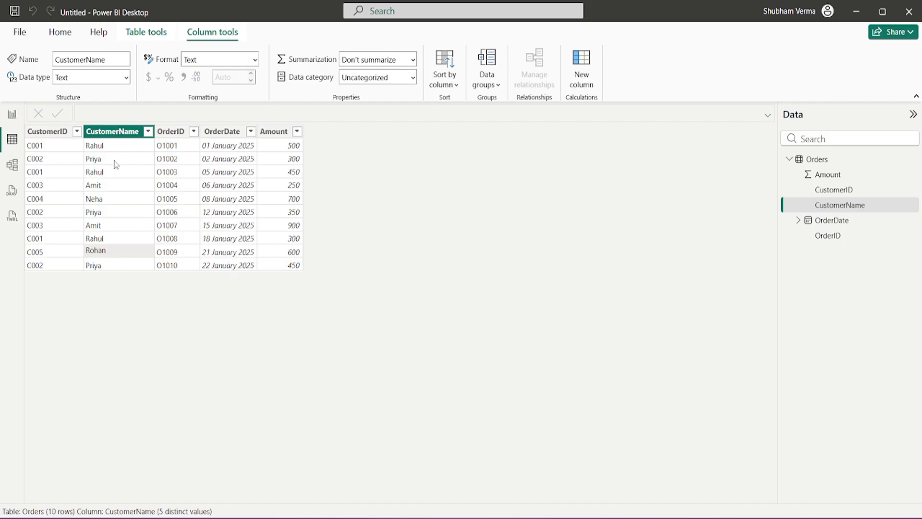
left_click(50, 257)
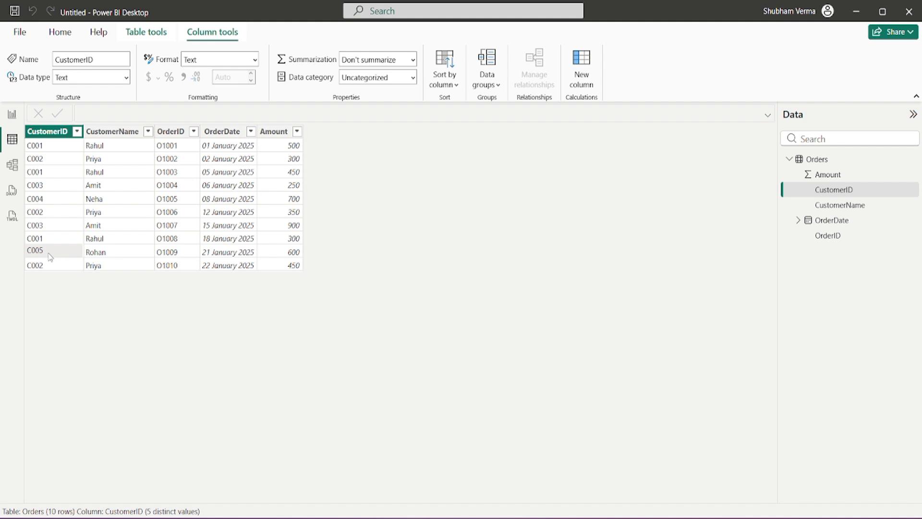
left_click(107, 151)
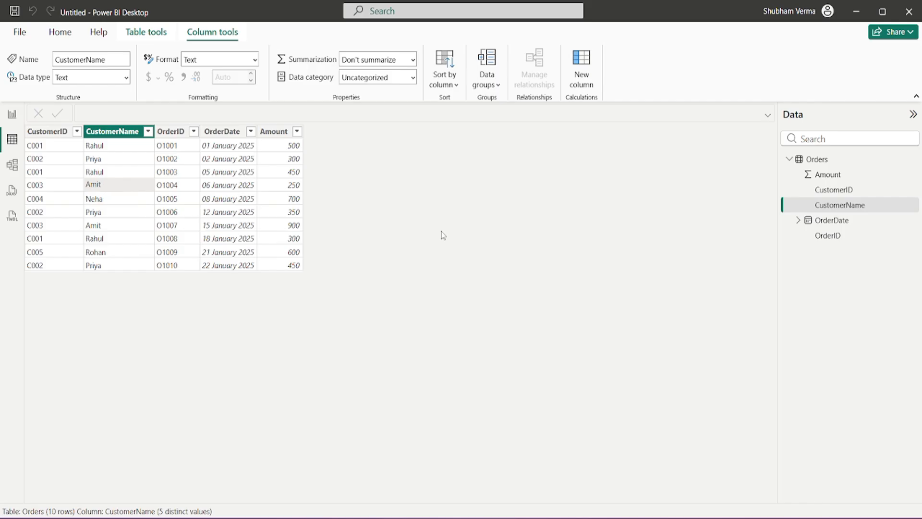
Switch to the report view and start a new calculated table named Repeating Customers.
left_click(12, 114)
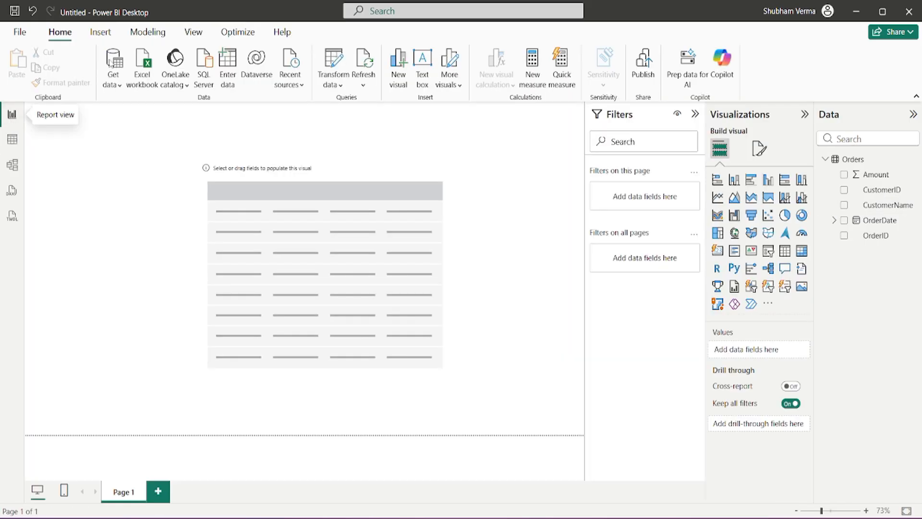
left_click(149, 33)
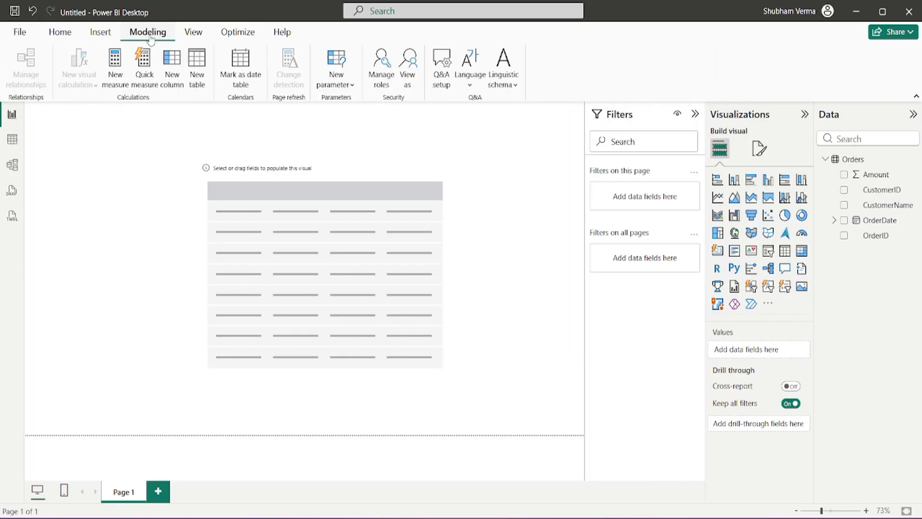
left_click(202, 82)
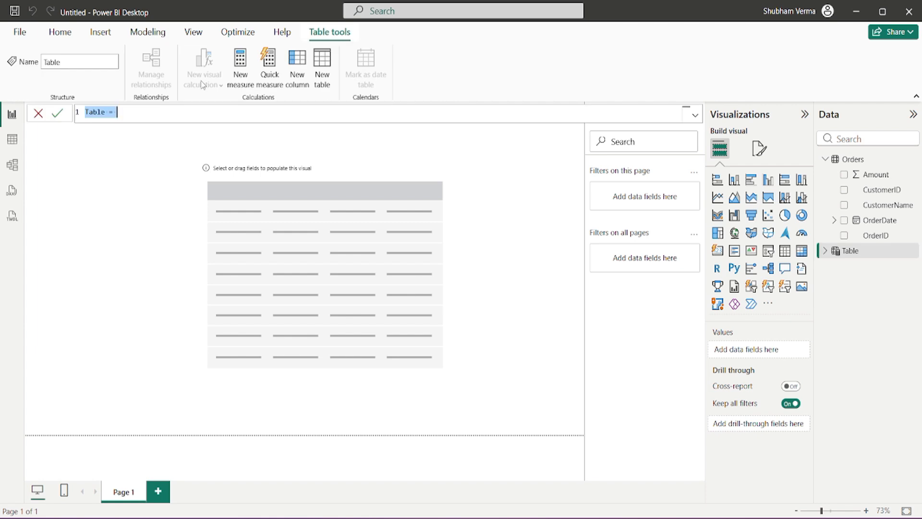
key("Left")
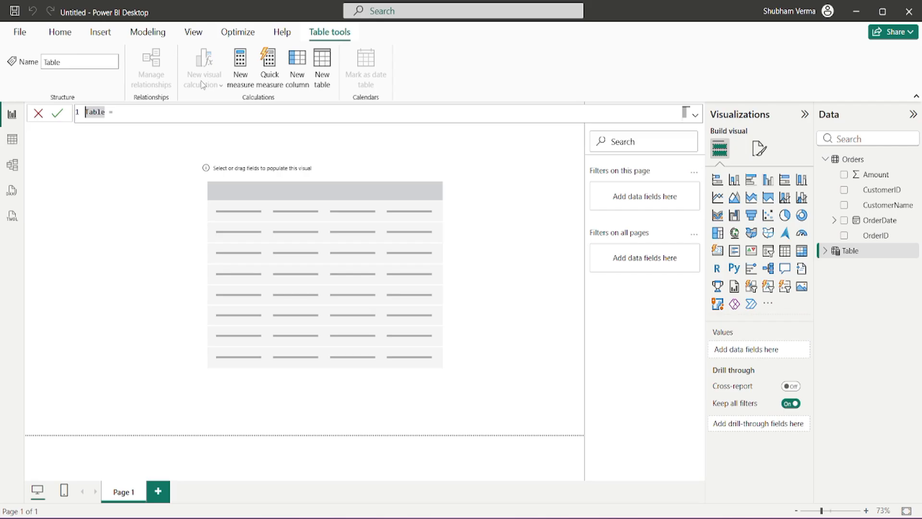
type("Repeating Cus")
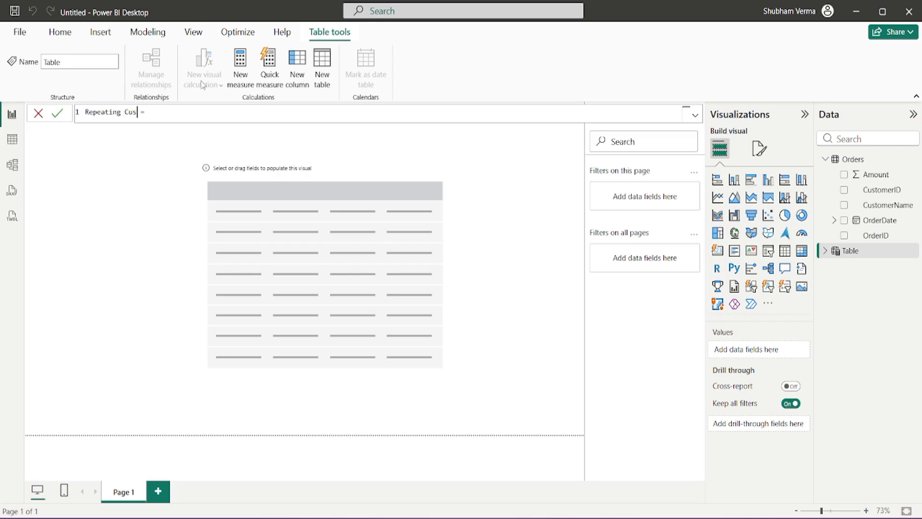
type("tomers")
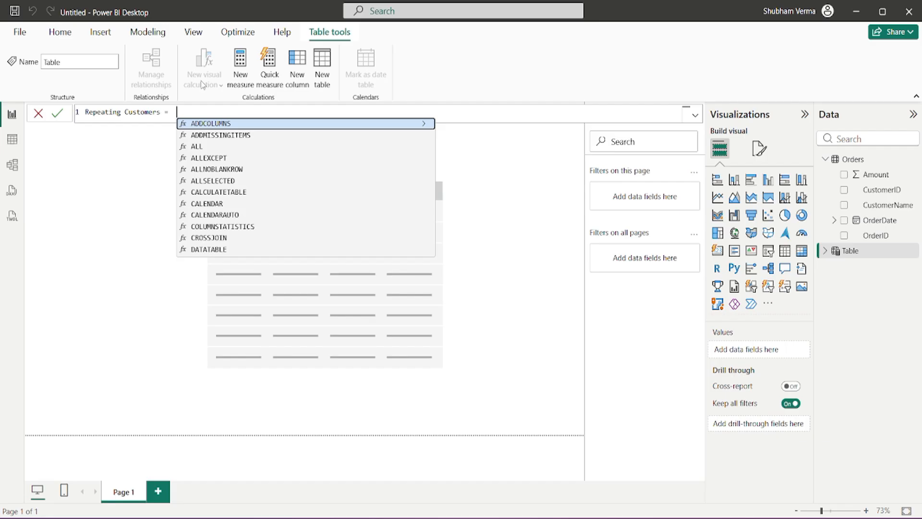
Begin the Repeating Customers formula with SUMMARIZE over the Orders table, grouped by Orders[CustomerID].
type("Summ")
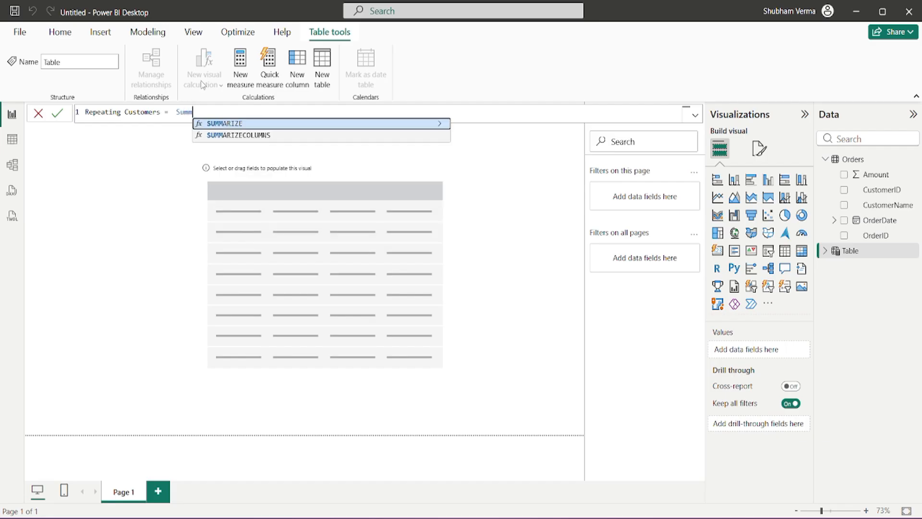
key("Tab")
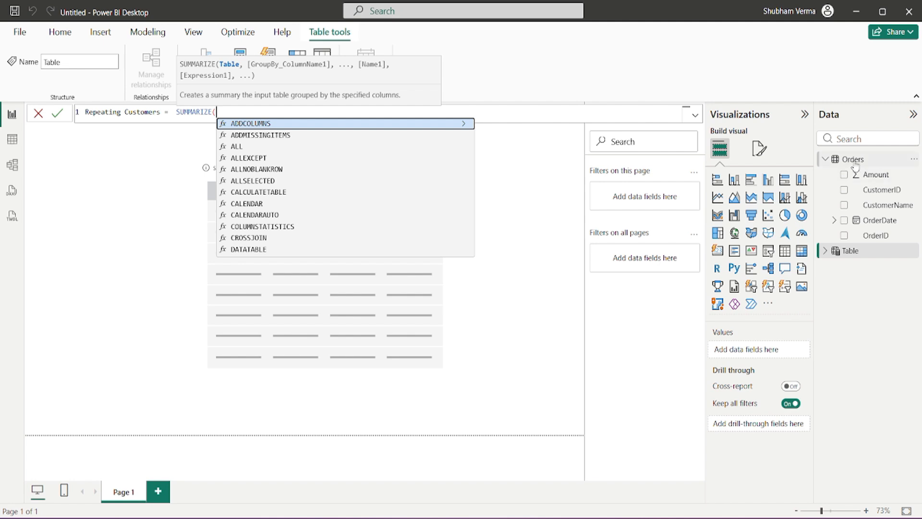
type("order")
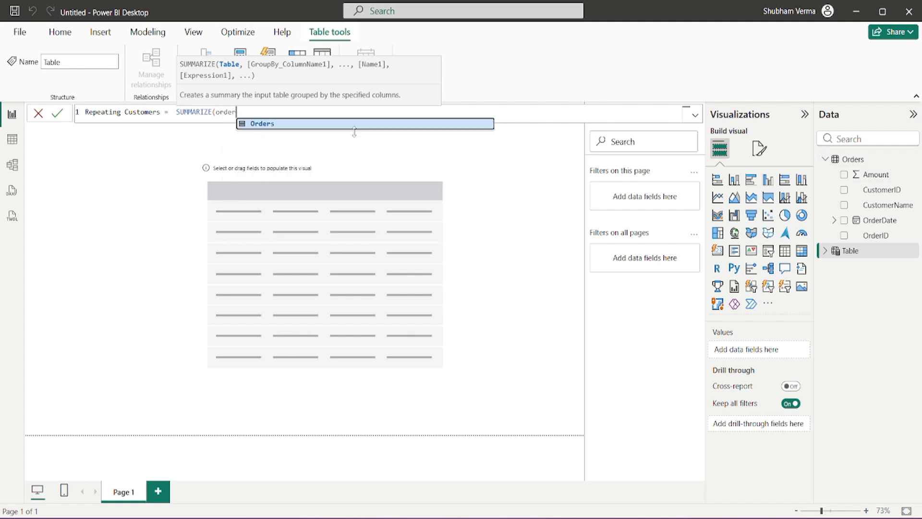
key("Tab")
type(",")
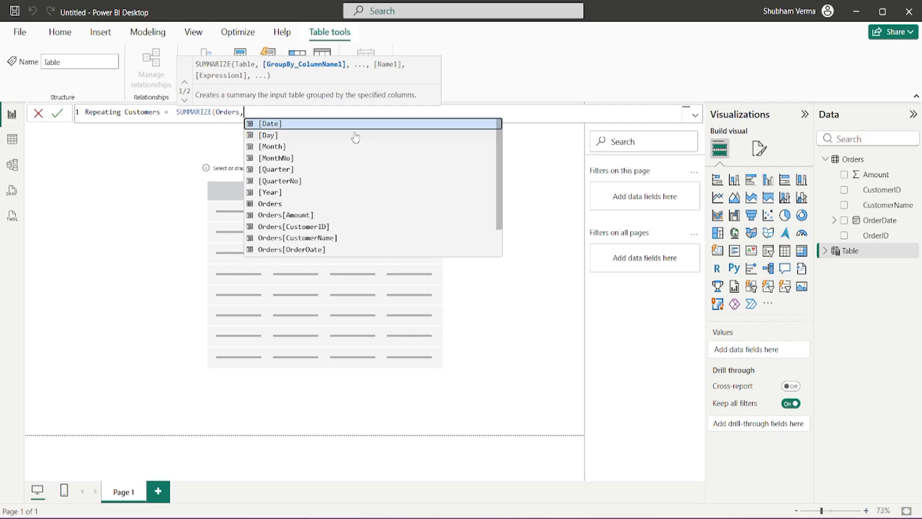
type("cust")
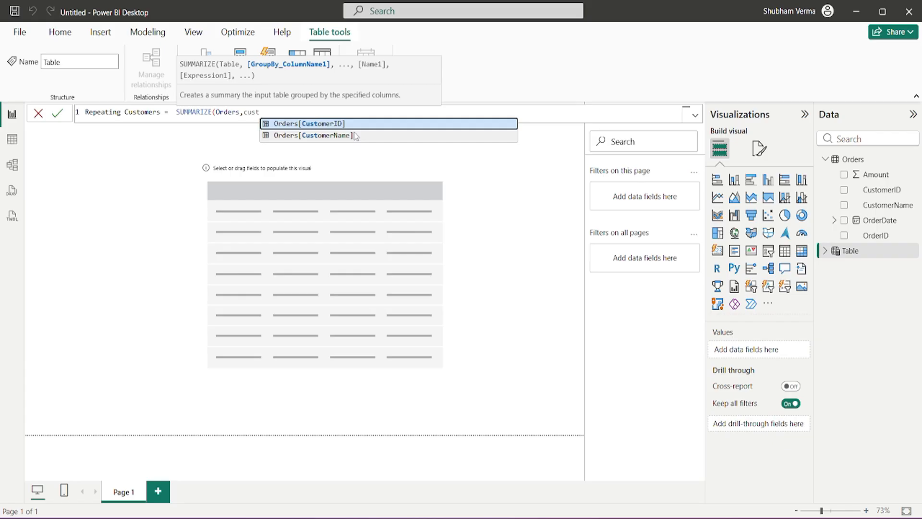
key("Tab")
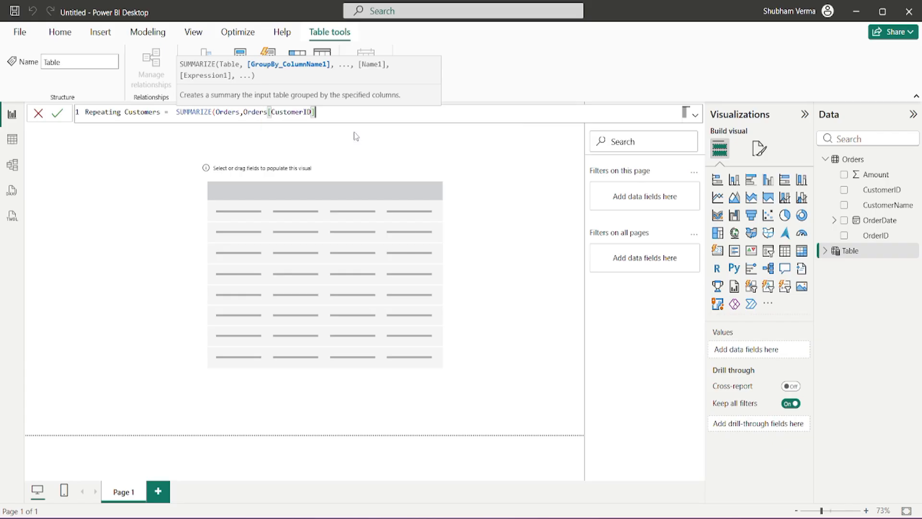
type(",")
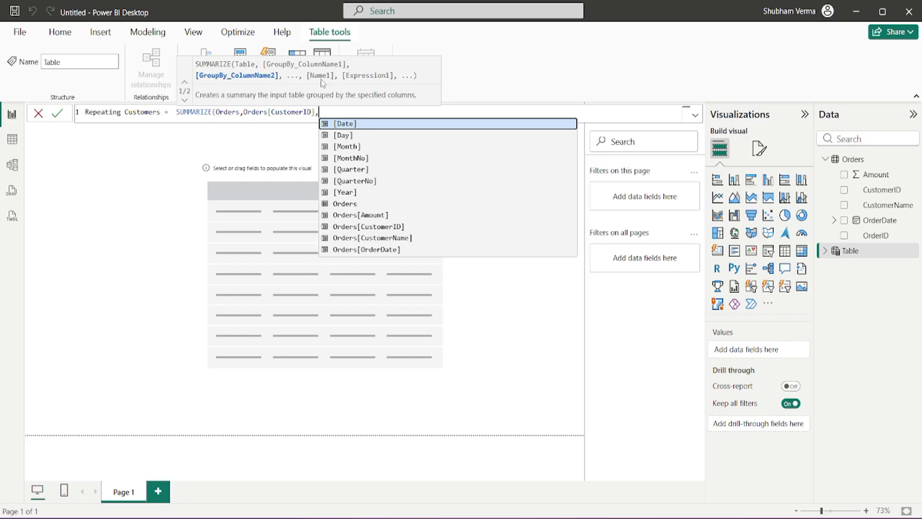
Add a "Total" column to the SUMMARIZE formula, defined as CALCULATE(COUNTROWS(Orders)>1), and commit the table.
type("\"")
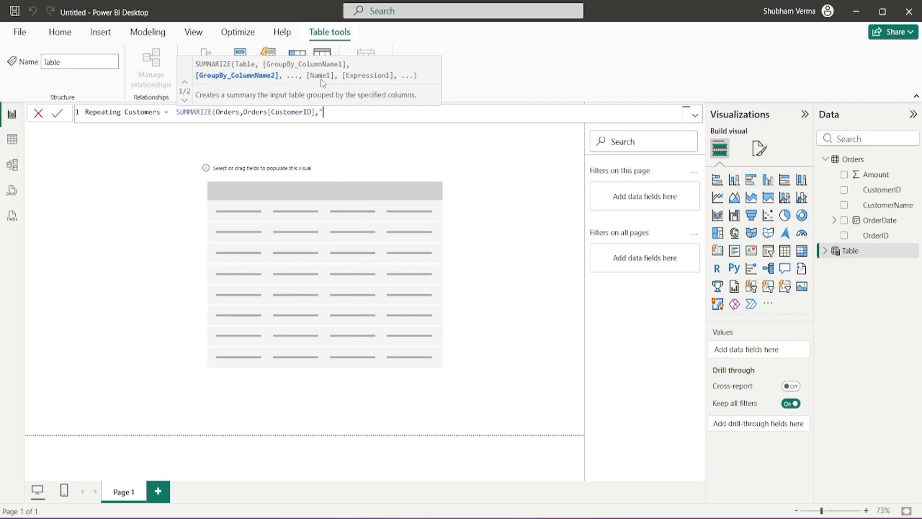
type("Total\",")
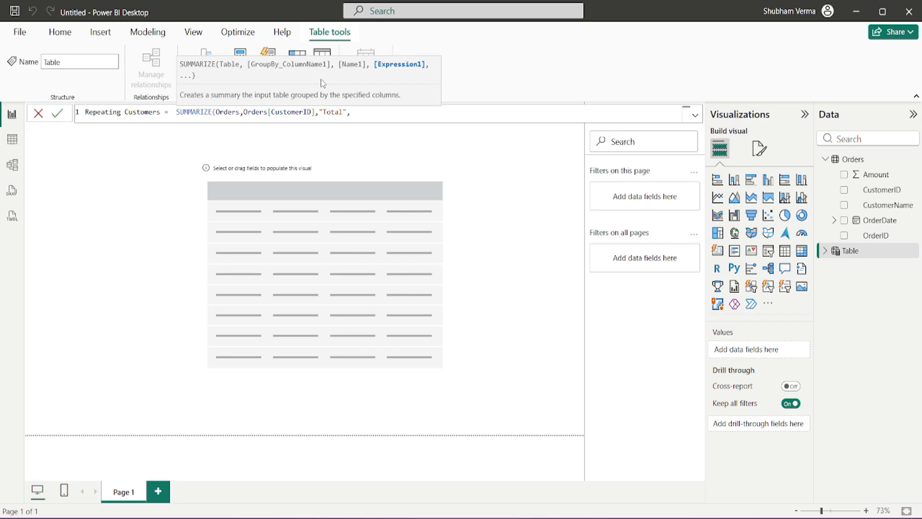
type(",cal")
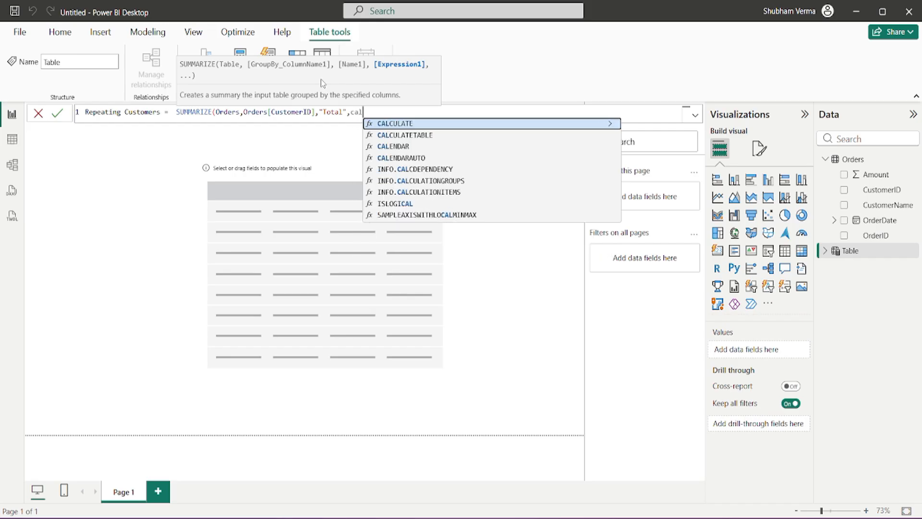
key("Tab")
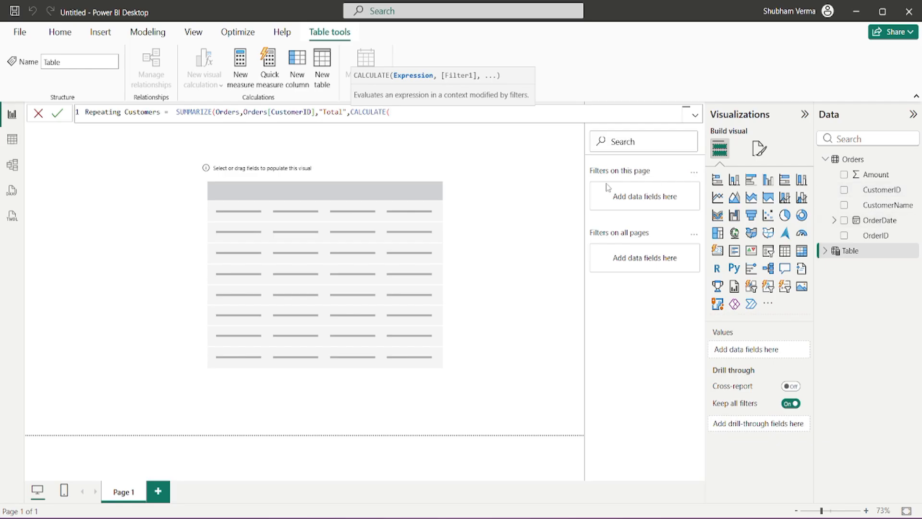
type("countr")
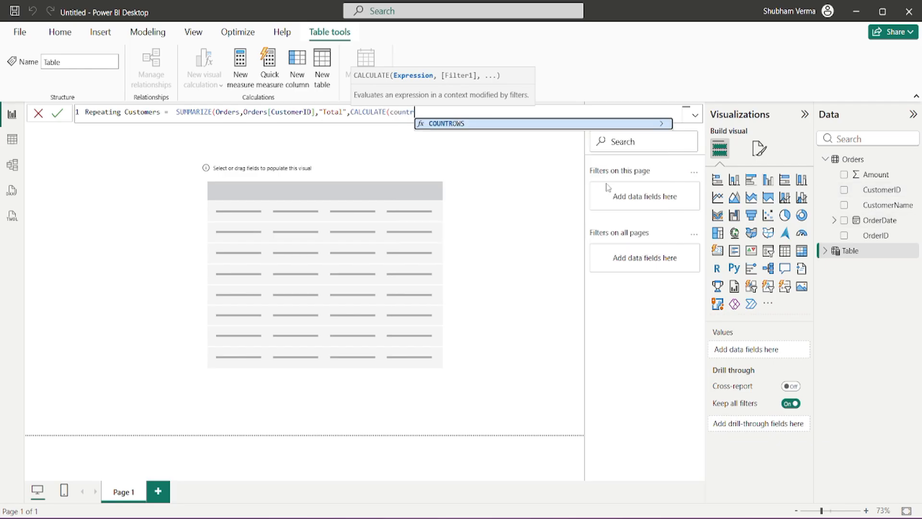
key("Tab")
type("order")
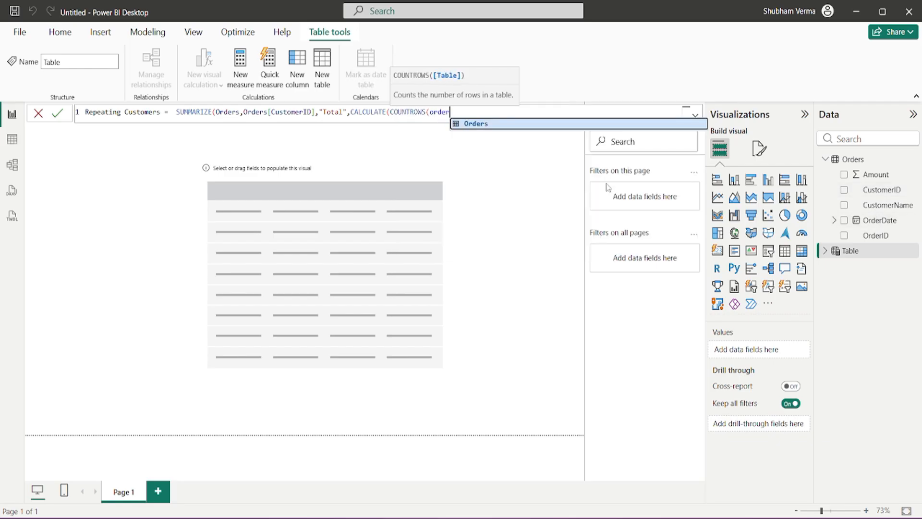
key("Tab")
type(")>")
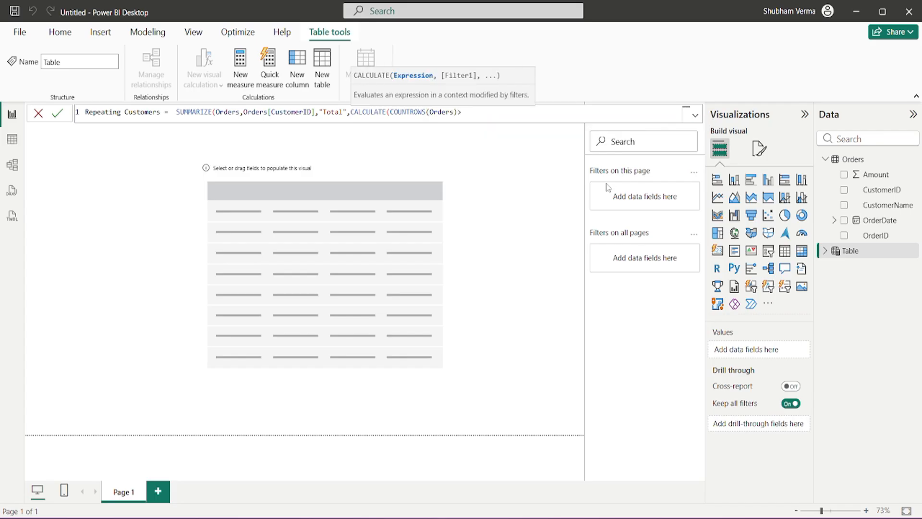
type("1)")
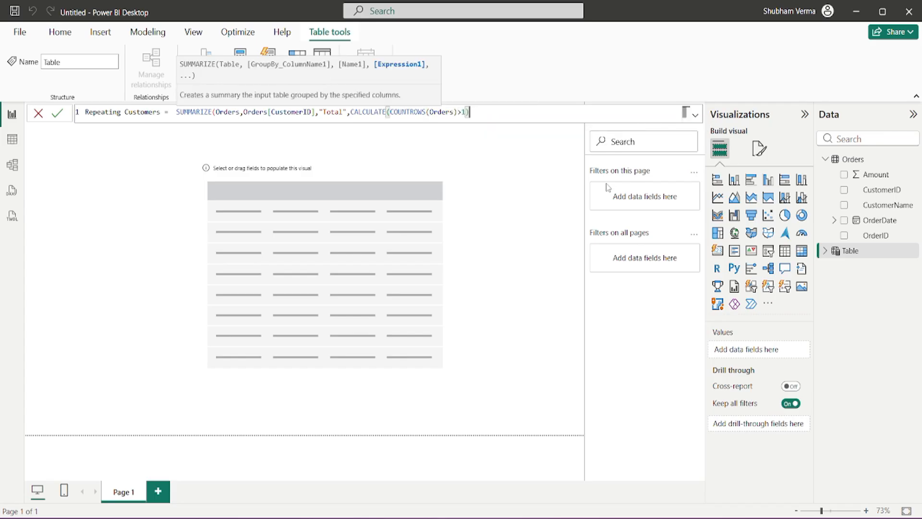
type(")")
key("Return")
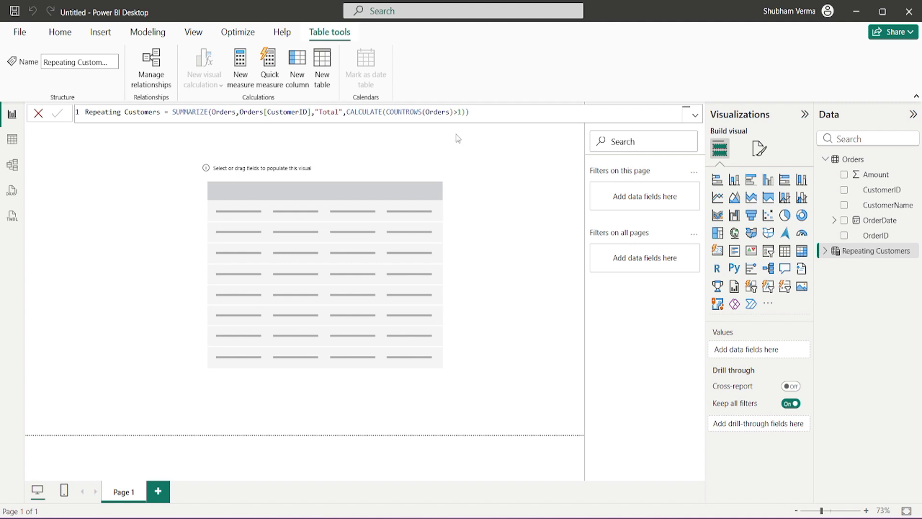
Show the Repeating Customers table in table view and add Orders[CustomerName] as the second grouping column in its formula.
left_click(17, 145)
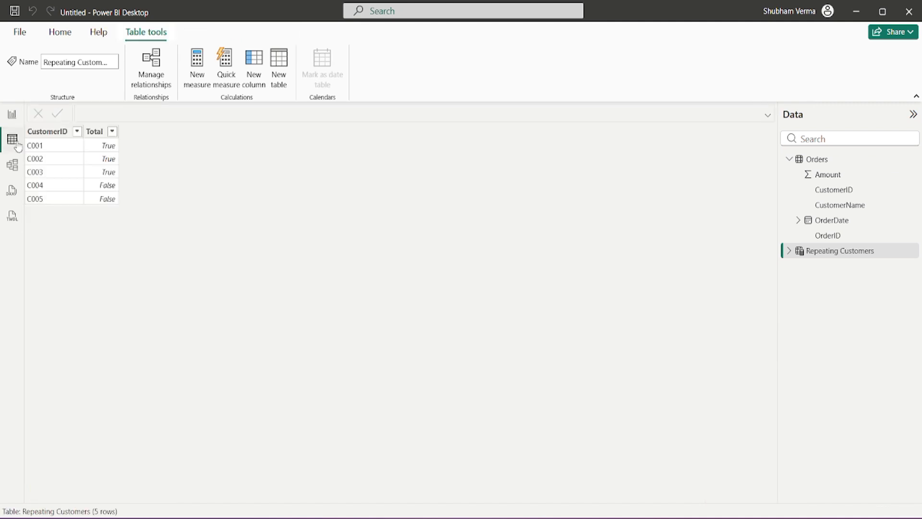
left_click(870, 254)
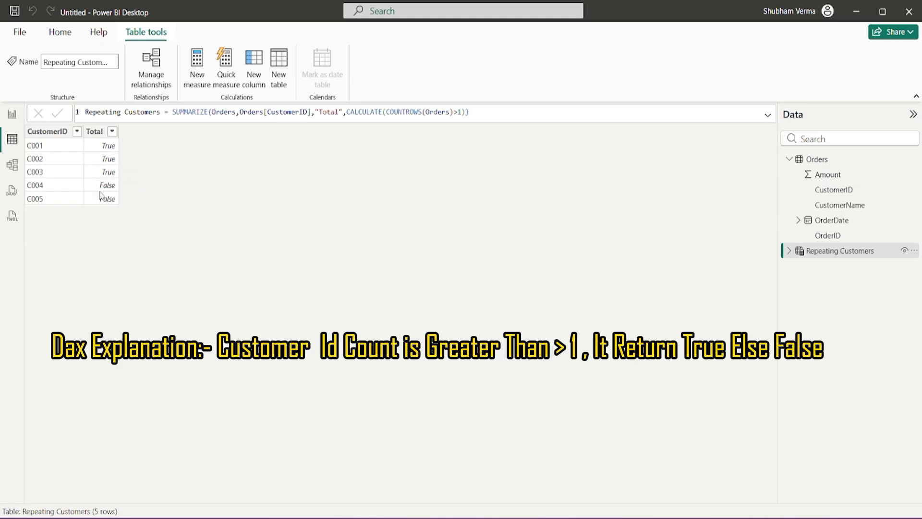
left_click(315, 112)
type("Cust")
left_click(379, 135)
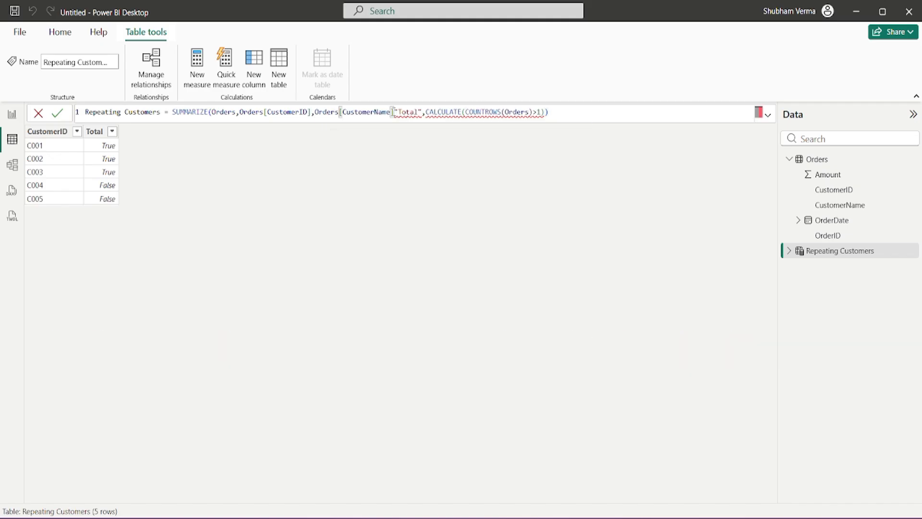
type(",")
key("Return")
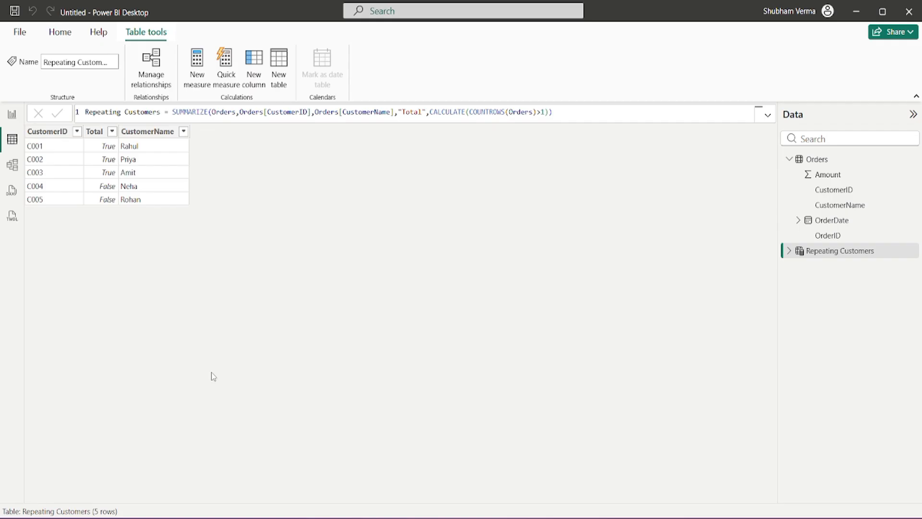
Wrap the SUMMARIZE expression in a Filter function and close SUMMARIZE right after Orders[CustomerName].
left_click_drag(172, 111, 611, 134)
left_click(172, 112)
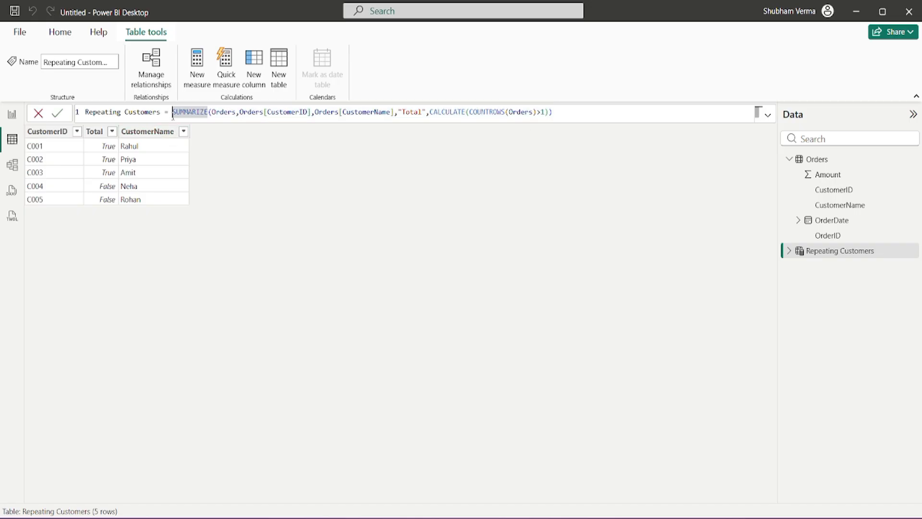
type("filter")
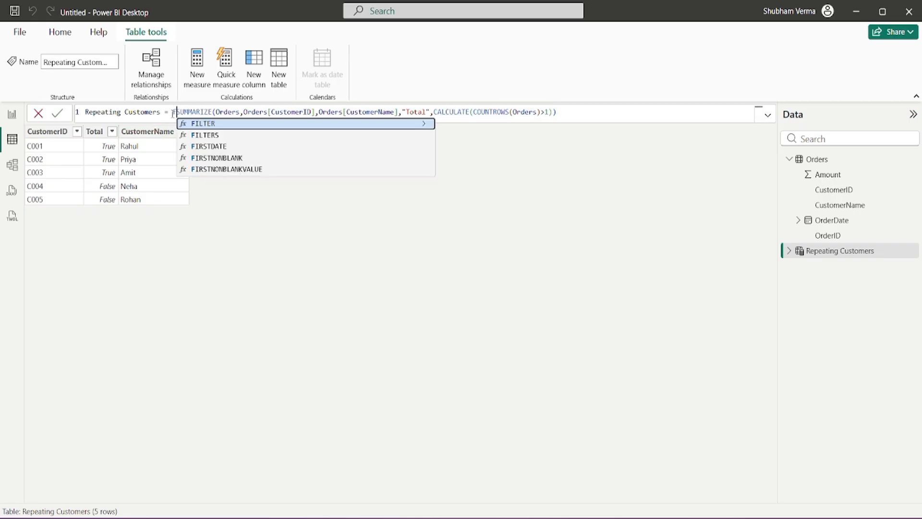
type("(")
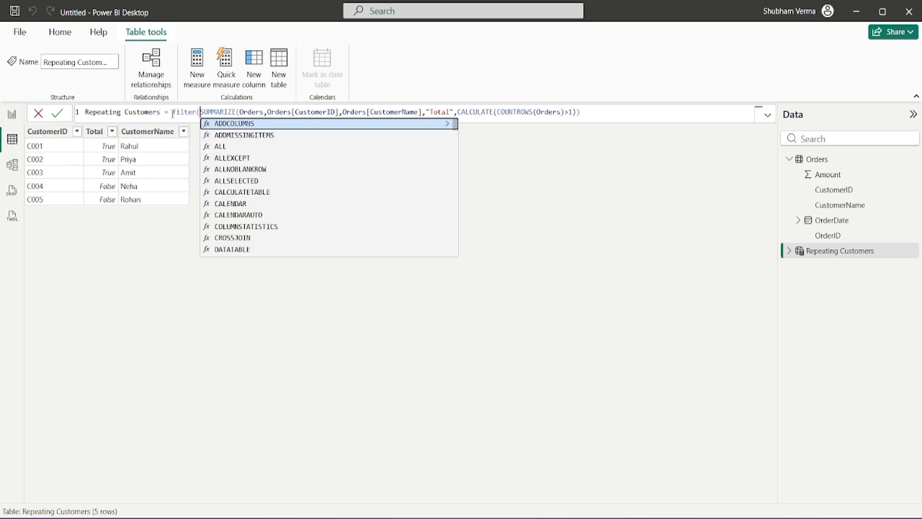
left_click(421, 111)
type(")")
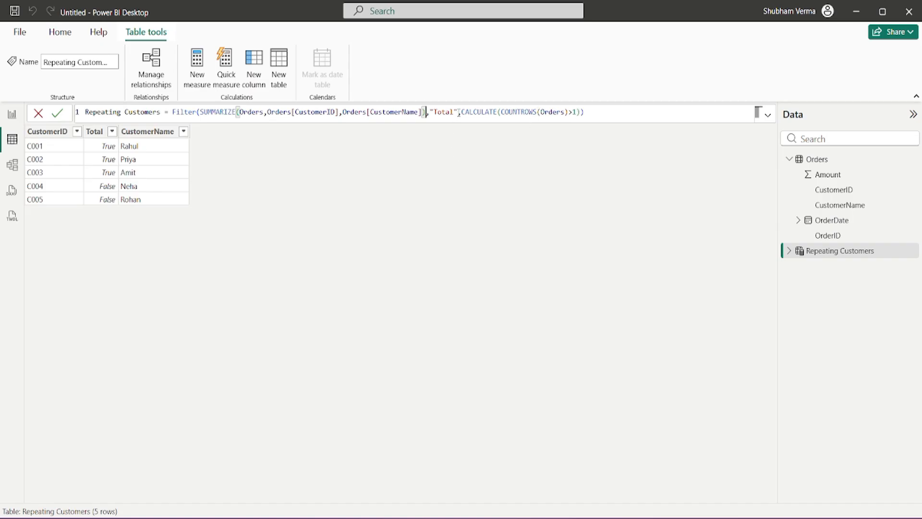
Remove the "Total" name and its extra comma so CALCULATE(COUNTROWS(Orders)>1) is the filter condition, then commit the formula.
left_click_drag(459, 114, 568, 114)
key("BackSpace")
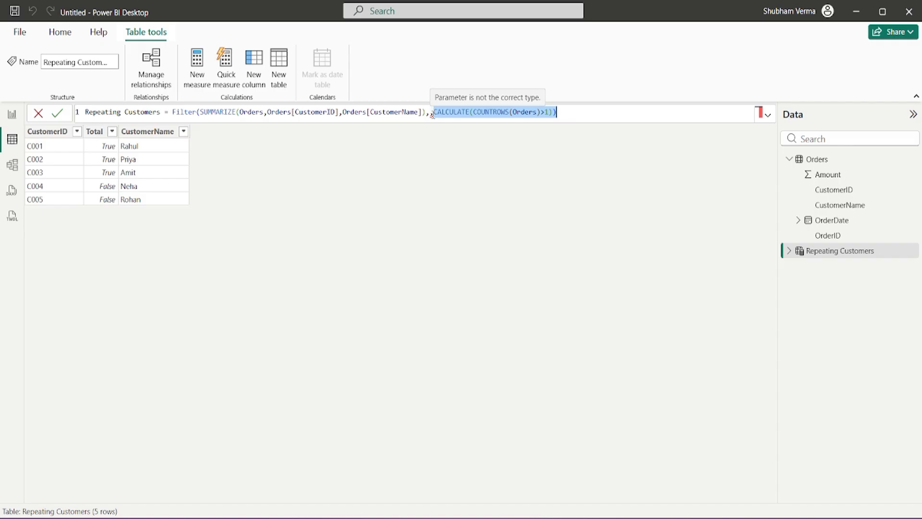
left_click(432, 114)
key("BackSpace")
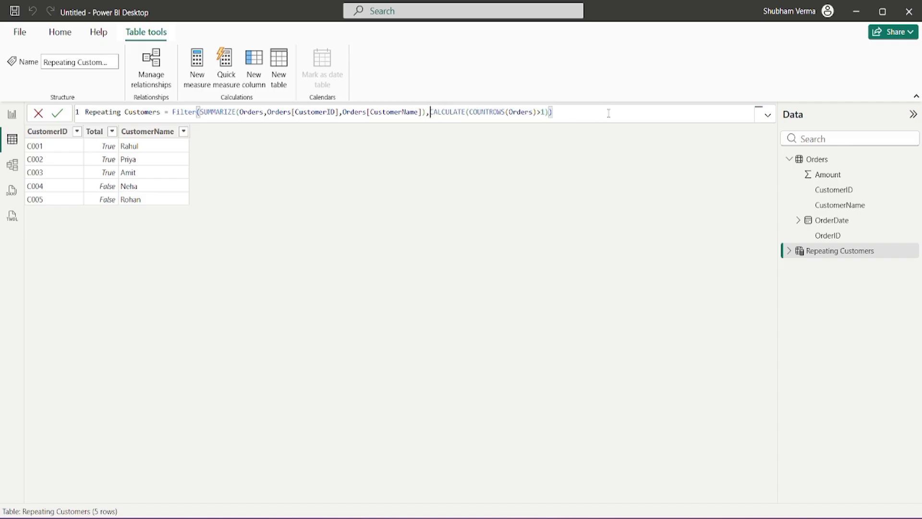
key("Return")
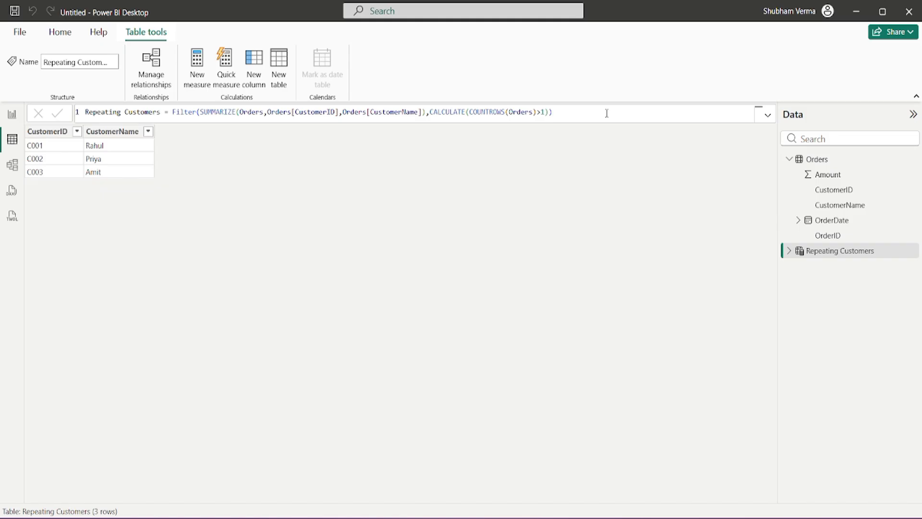
left_click_drag(200, 113, 419, 111)
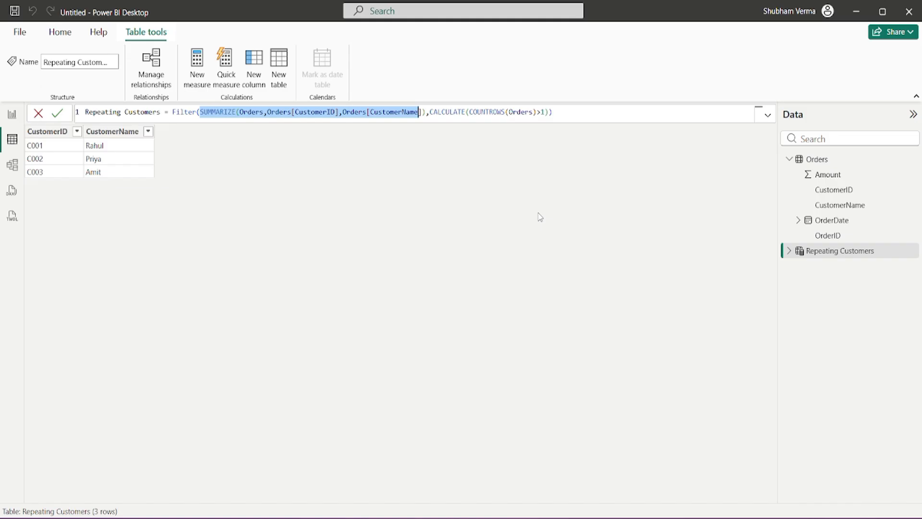
left_click(540, 217)
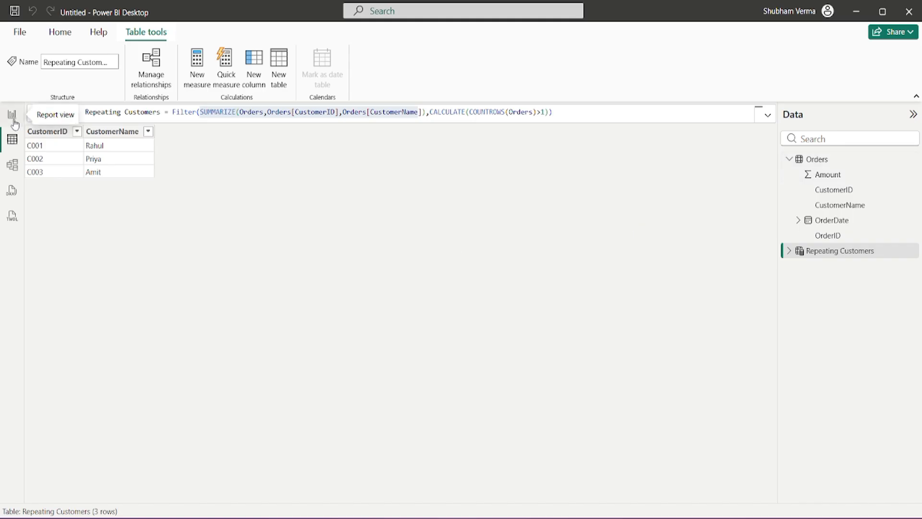
Add a calculated column named Repeate_Customers to the Orders table and start its formula with an IF function.
left_click(835, 161)
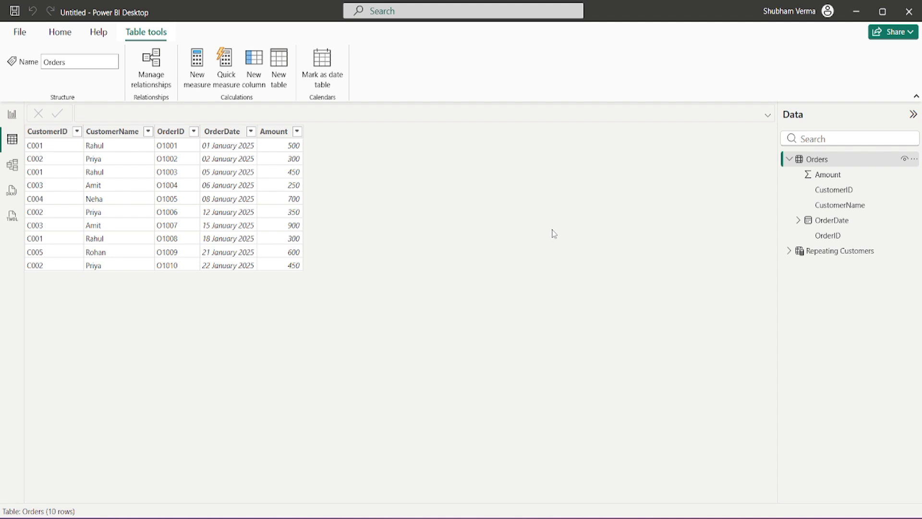
left_click(258, 90)
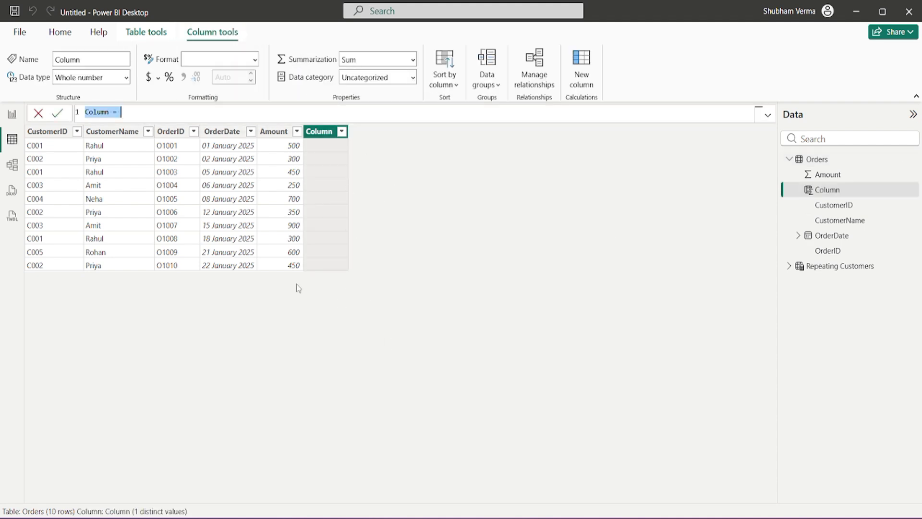
left_click(110, 113)
key("BackSpace")
key("BackSpace")
key("BackSpace")
key("BackSpace")
key("BackSpace")
key("BackSpace")
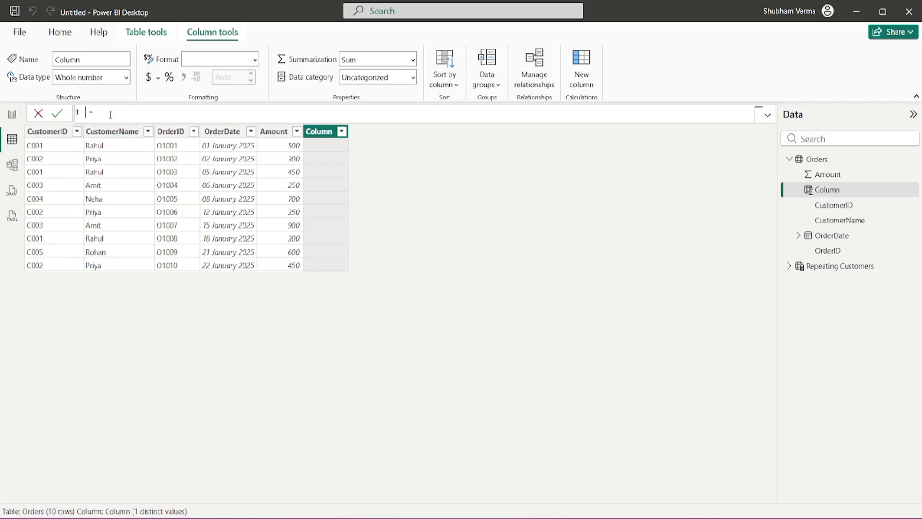
type("Repeate_Customers = IF(")
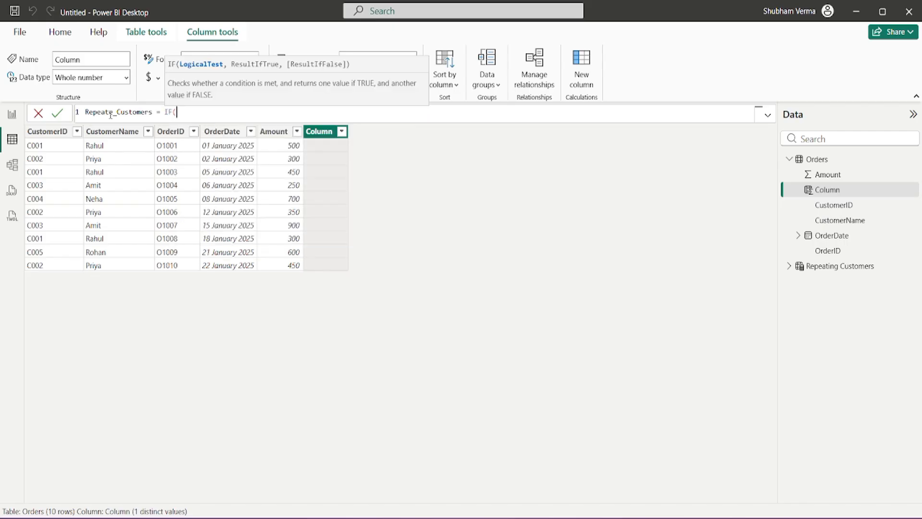
Inside the IF function, start a CALCULATE expression with COUNTROWS(Orders) as its first argument.
type("CALCULATE(")
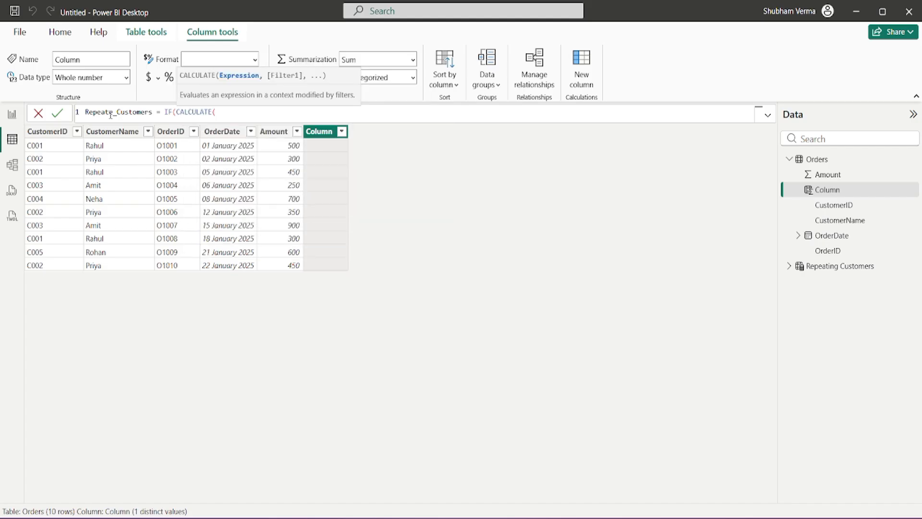
type("coun")
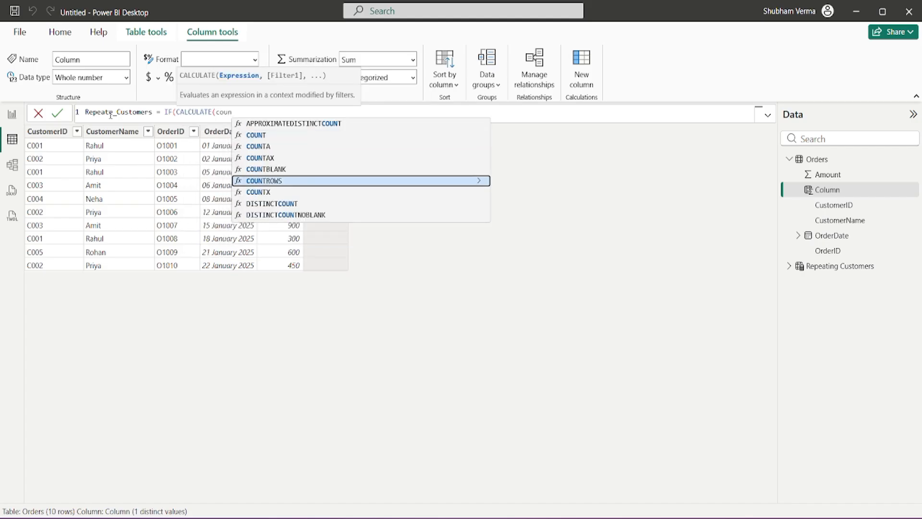
key("Tab")
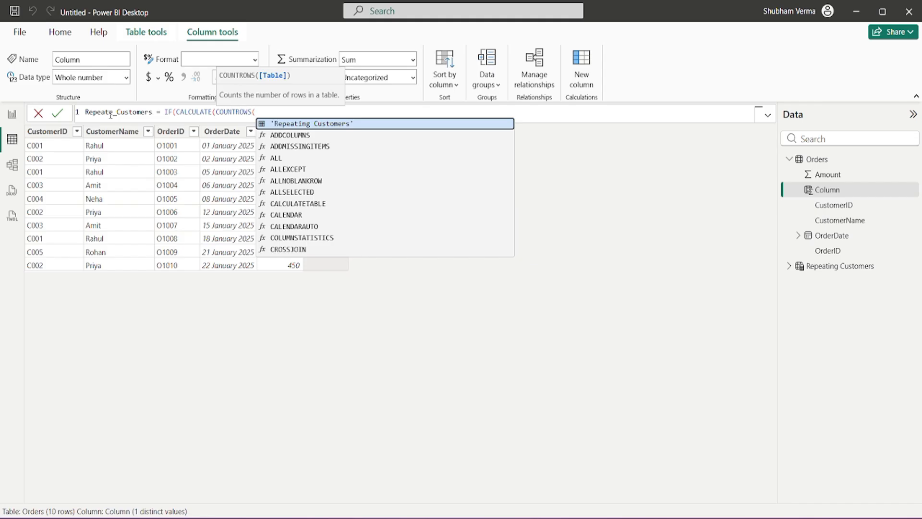
type("order")
key("Tab")
type(")")
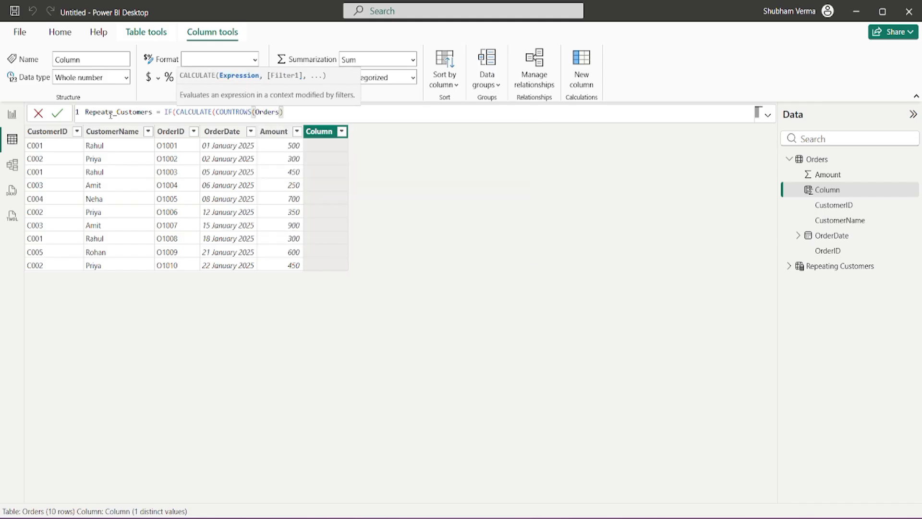
type(",")
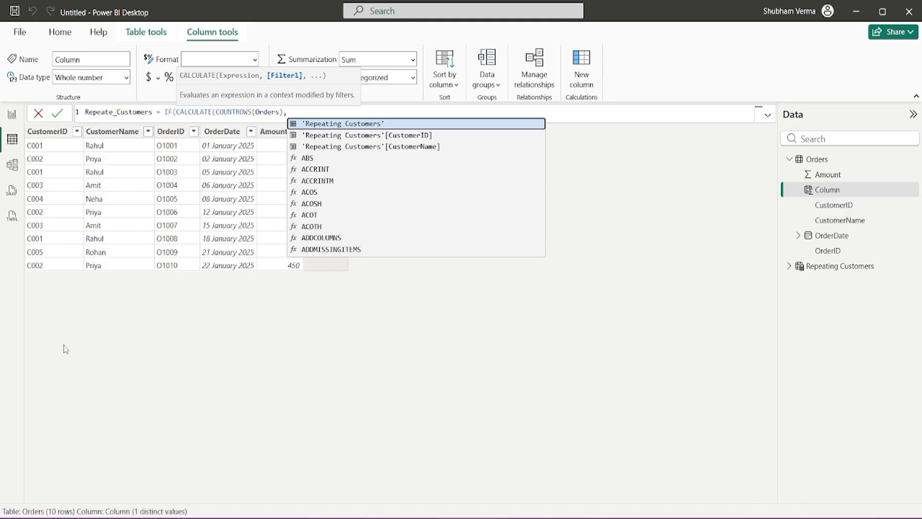
Add ALLEXCEPT(Orders,Orders[CustomerID]) as the CALCULATE filter and close the CALCULATE function.
type("Al")
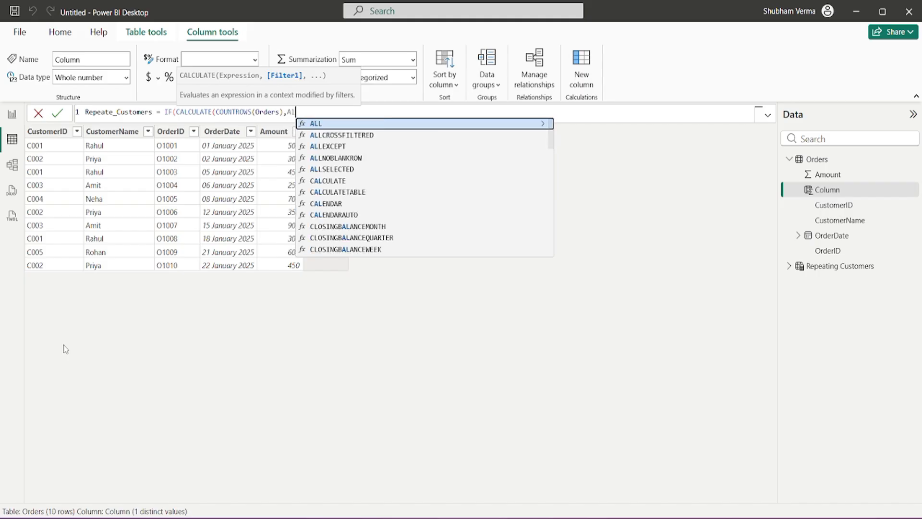
key("Down")
key("Down")
key("Tab")
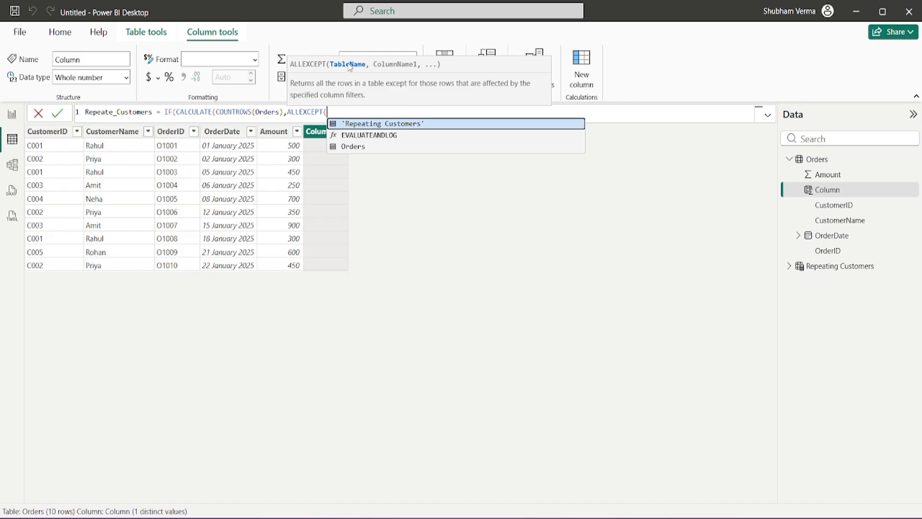
type("orde")
key("Tab")
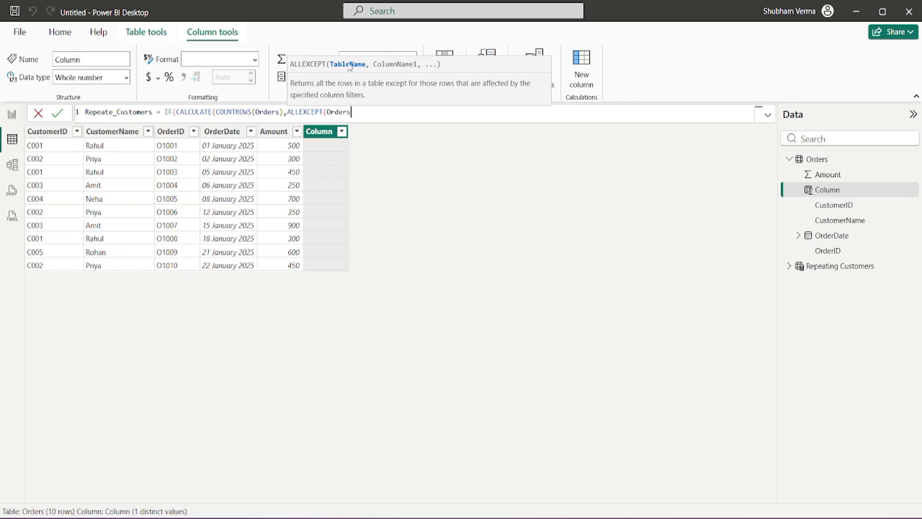
type(",")
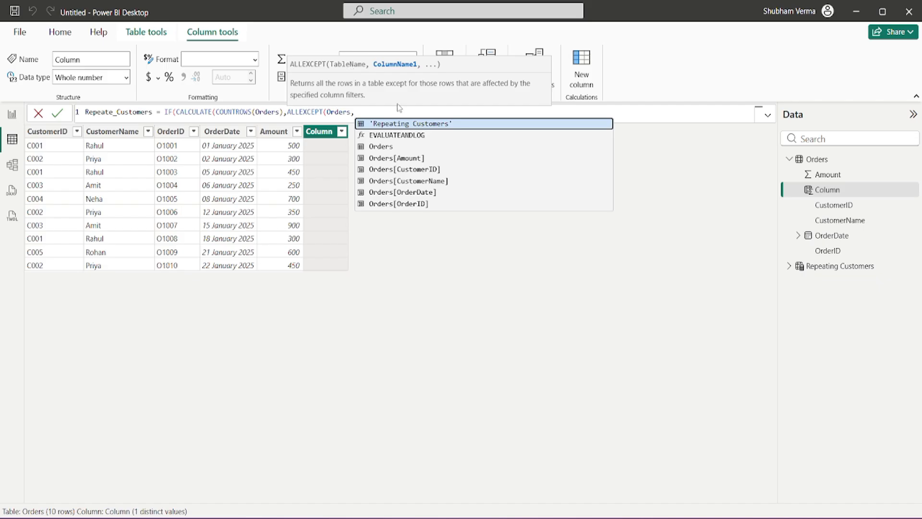
type("cus")
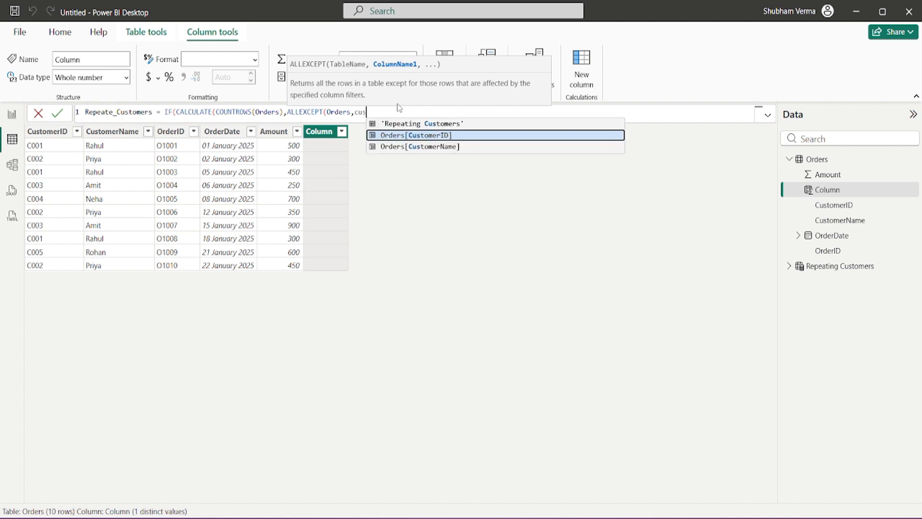
key("Tab")
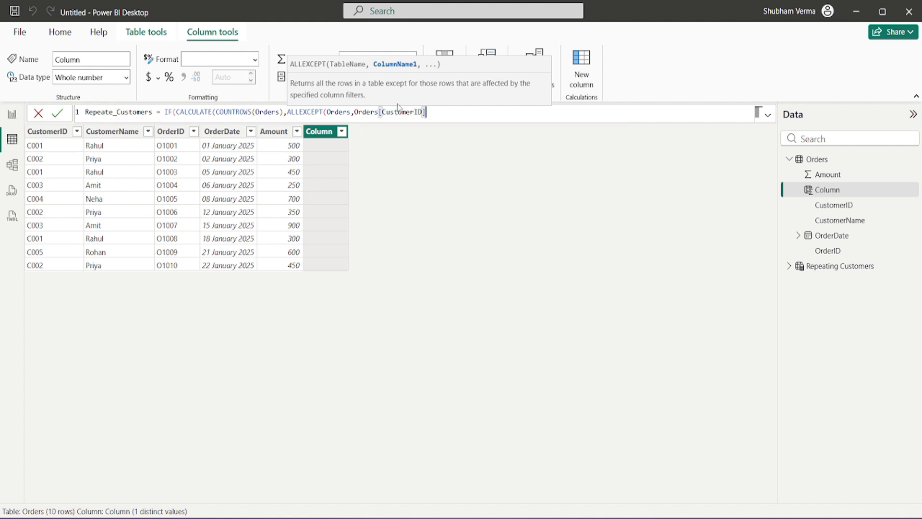
type(")")
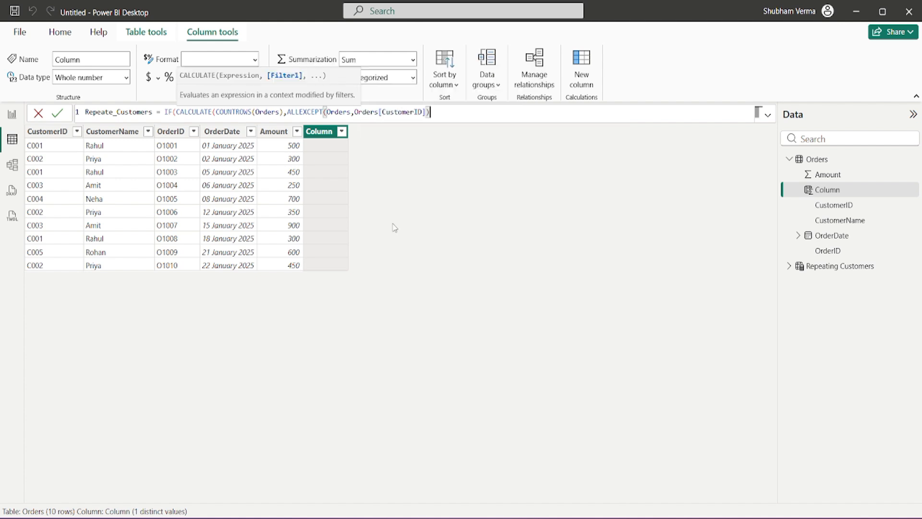
type(")")
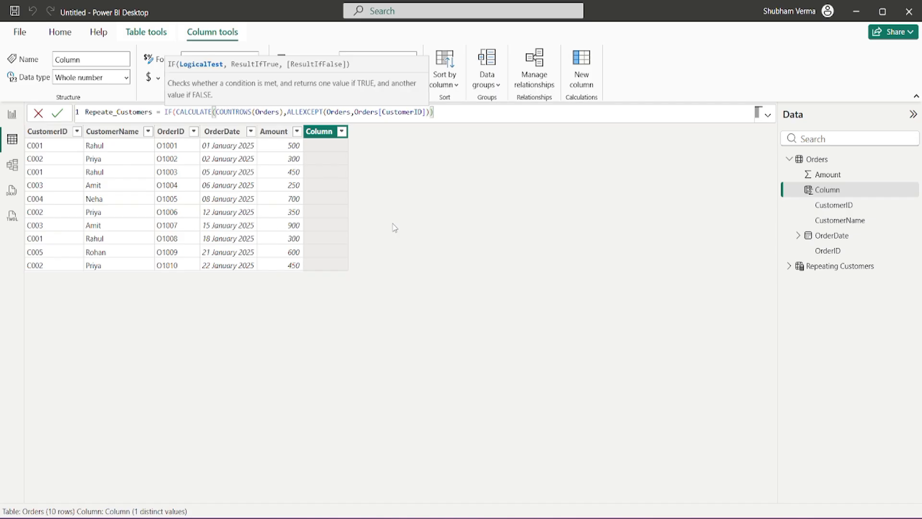
Complete the IF condition with >1, return 1 when true and 0 otherwise, and commit the formula.
type(">1,")
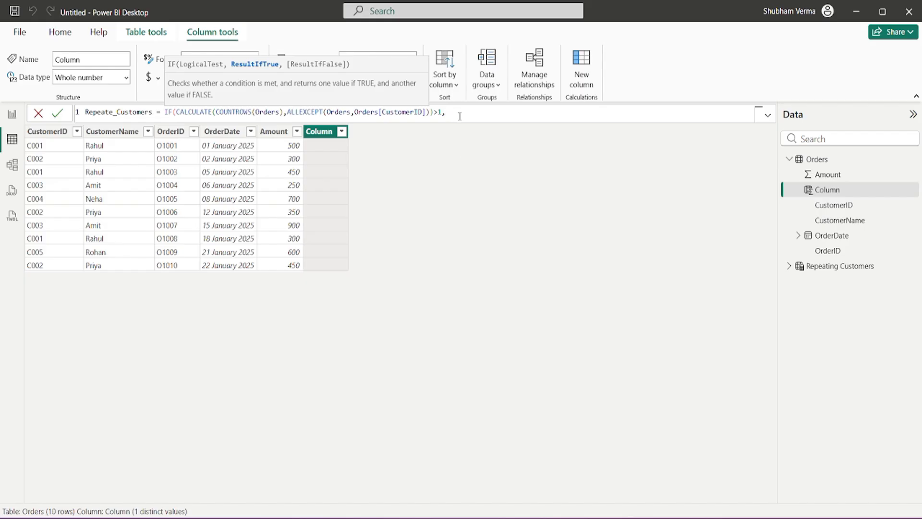
type("1,0)")
key("Return")
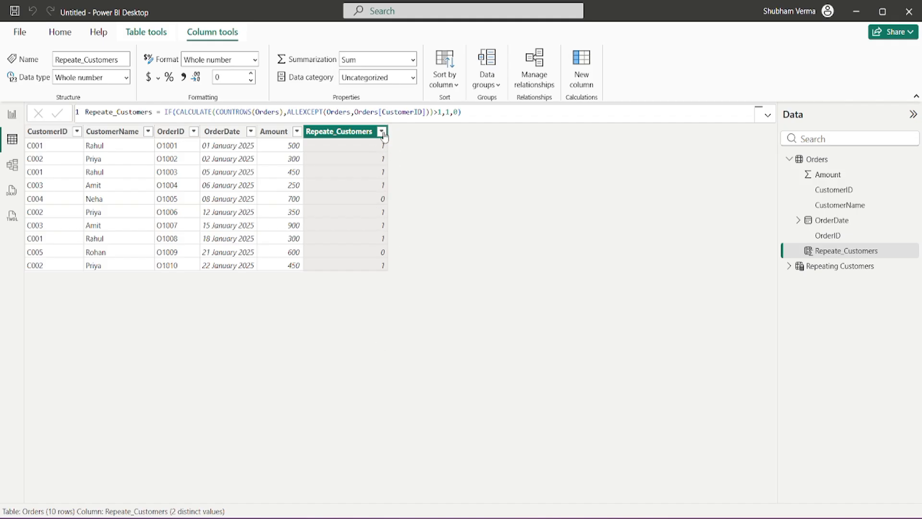
Filter the Orders table to rows where Repeate_Customers is 1.
left_click(381, 131)
left_click(406, 248)
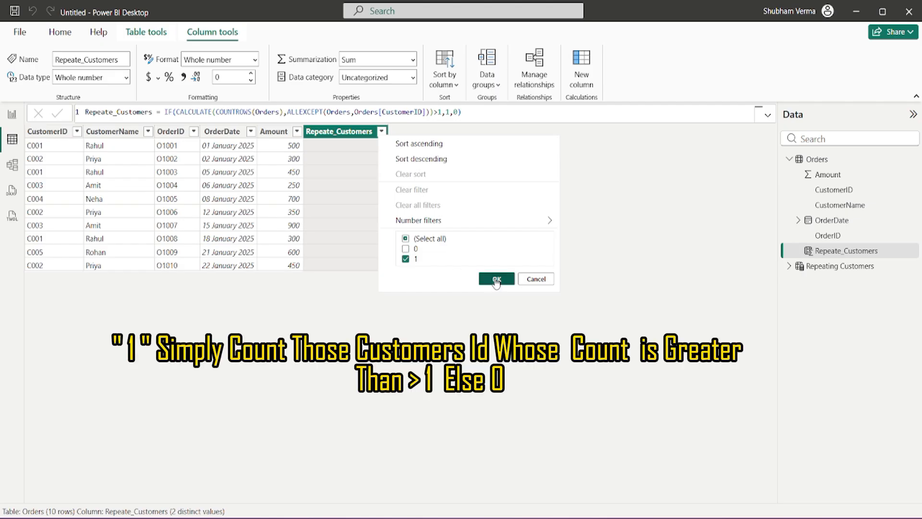
left_click(496, 279)
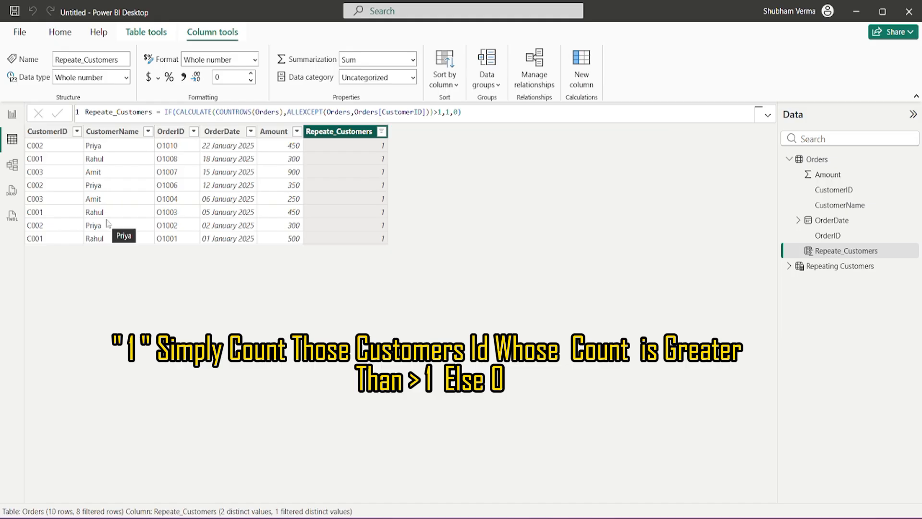
Switch the Repeate_Customers filter to show only 0, check the rows, and clear the filter.
left_click(381, 131)
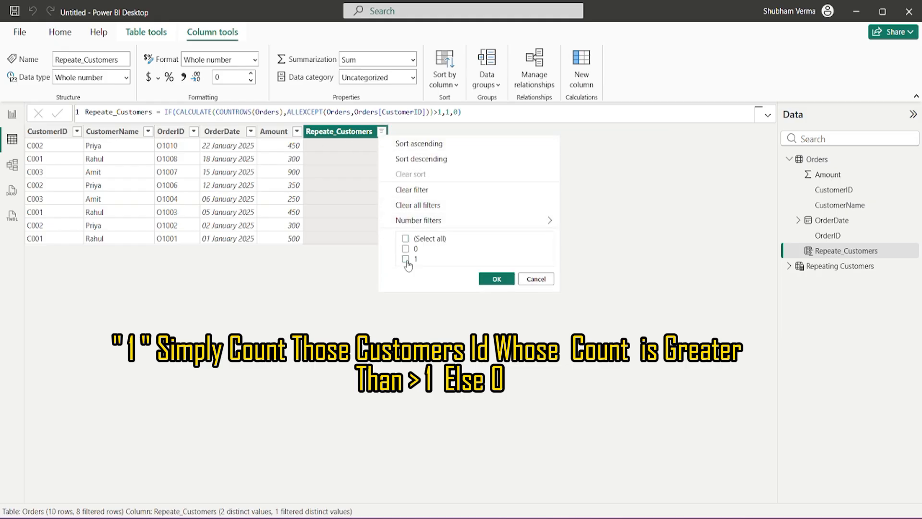
left_click(405, 258)
left_click(405, 249)
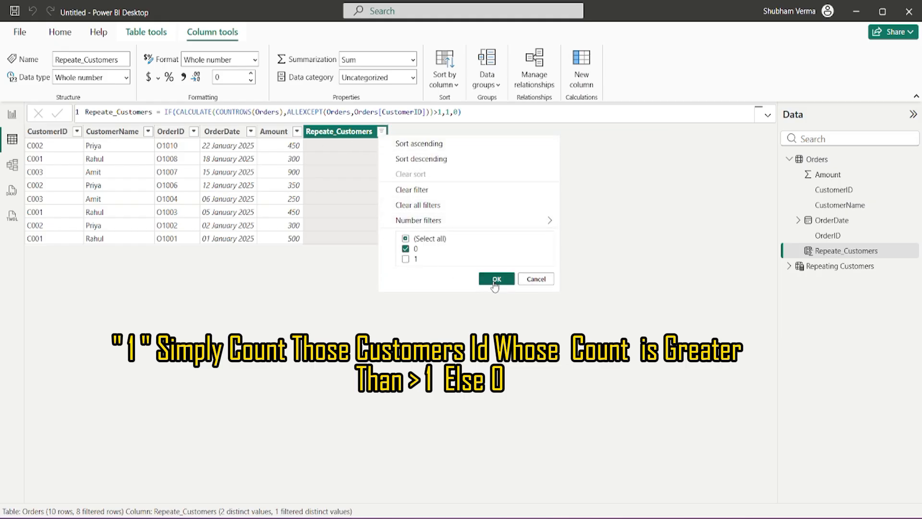
left_click(497, 278)
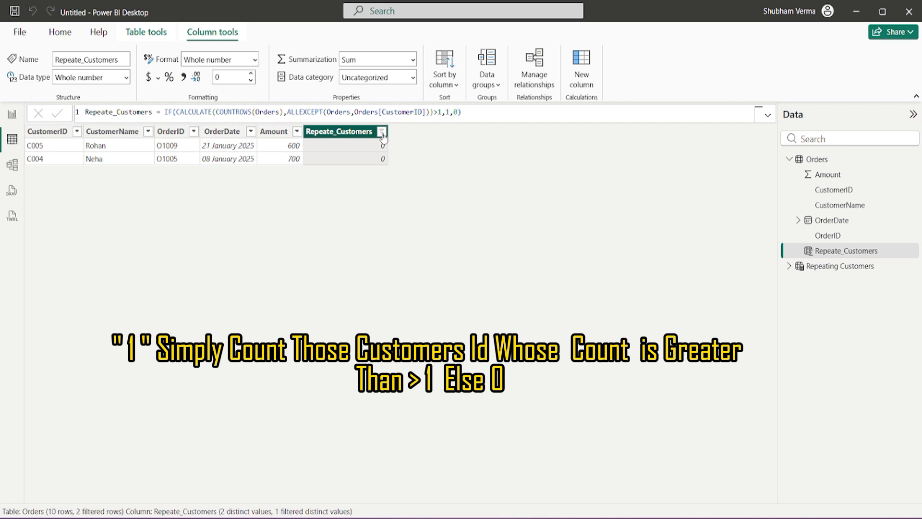
left_click(382, 131)
left_click(402, 198)
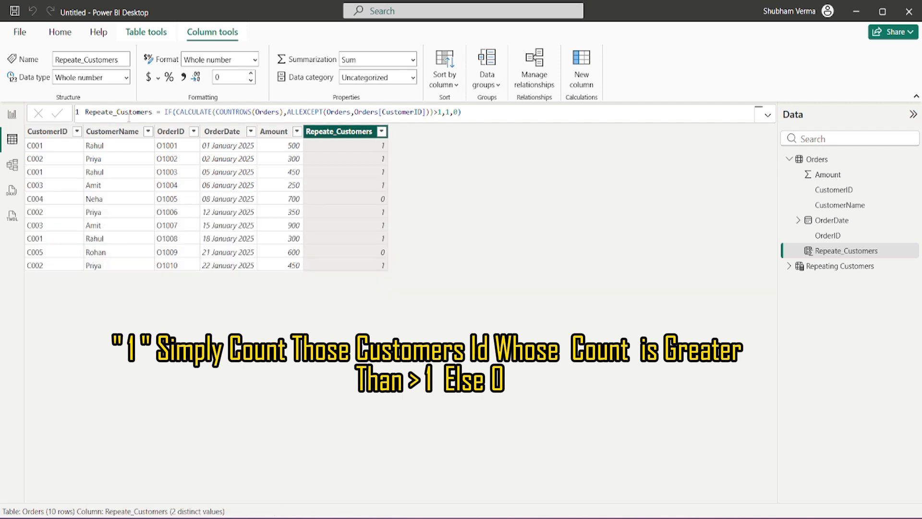
In report view, add CustomerID and CustomerName from Orders to the empty table visual.
left_click(12, 114)
left_click(291, 241)
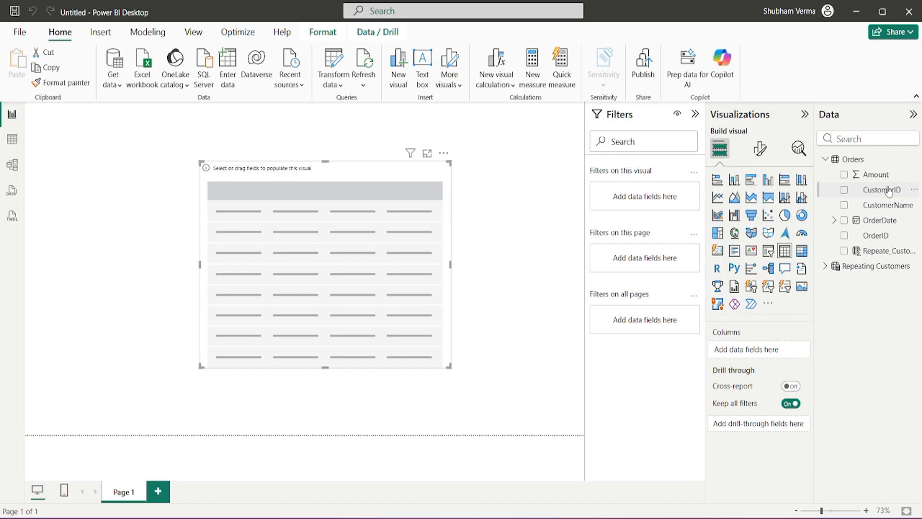
left_click_drag(889, 191, 308, 259)
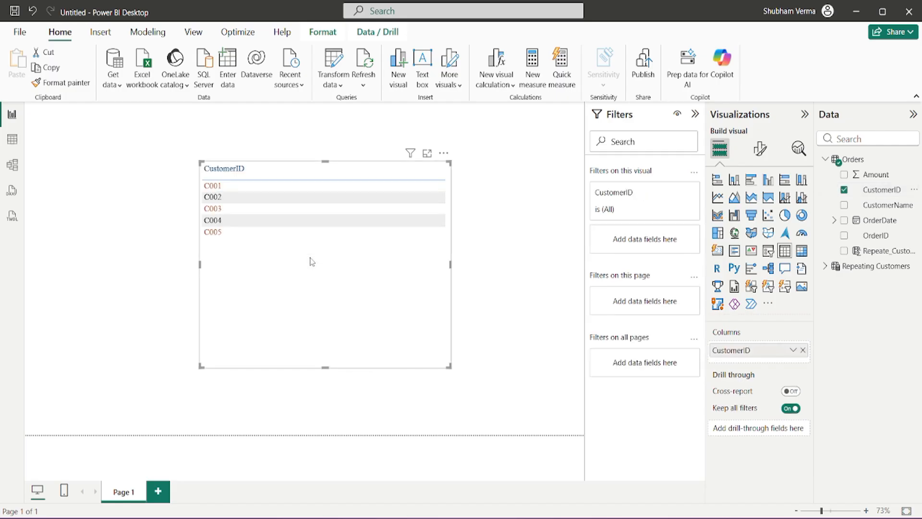
left_click_drag(888, 206, 326, 230)
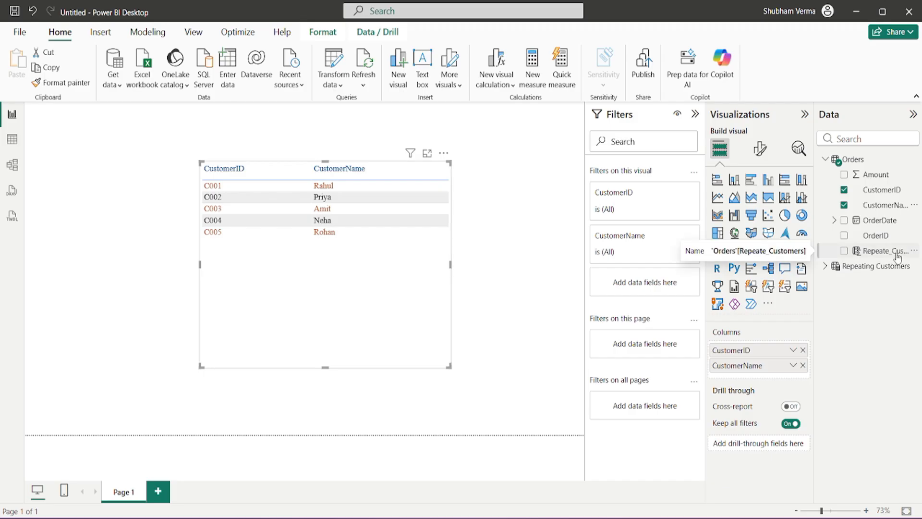
Filter the table visual by Repeate_Customers, showing items when the value is 1, and apply the filter.
left_click_drag(897, 256, 664, 283)
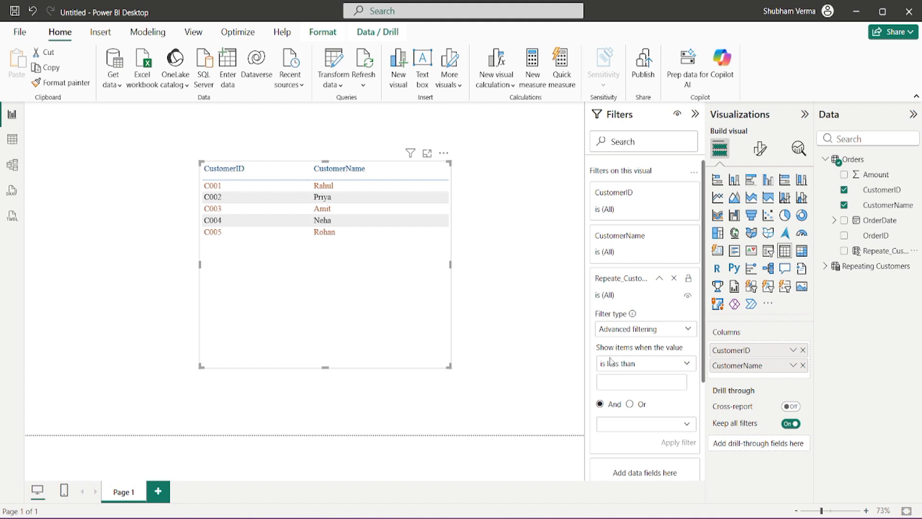
left_click(687, 364)
left_click(619, 442)
left_click(628, 384)
type("1")
left_click(676, 443)
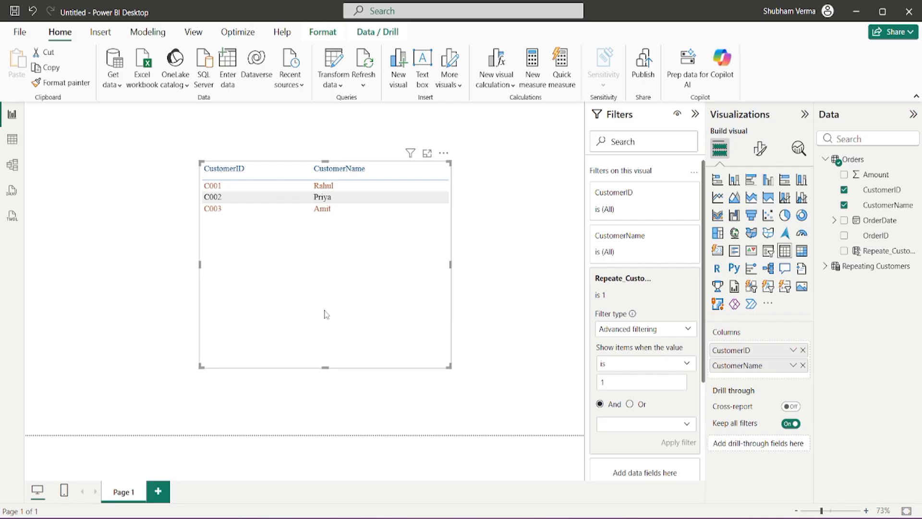
Move the table visual slightly toward the page's upper left and remove its Repeate_Customers filter.
left_click_drag(326, 315, 296, 294)
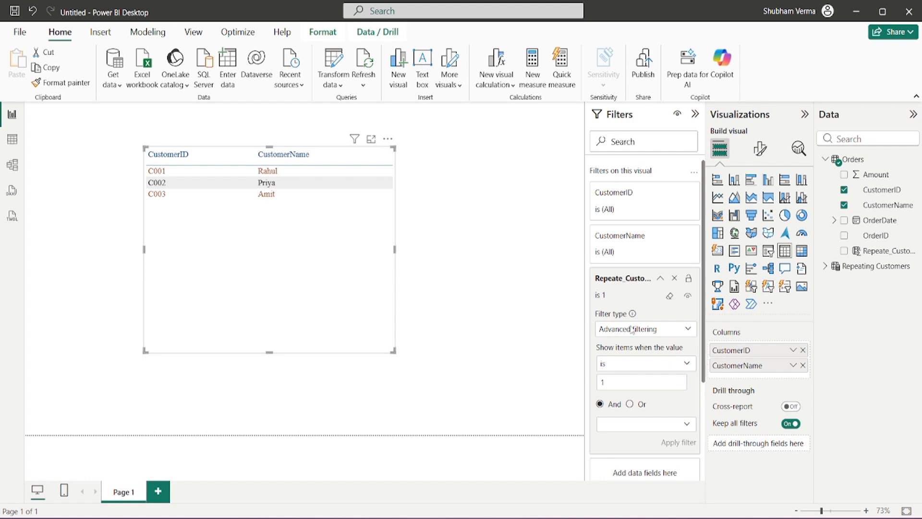
left_click(675, 279)
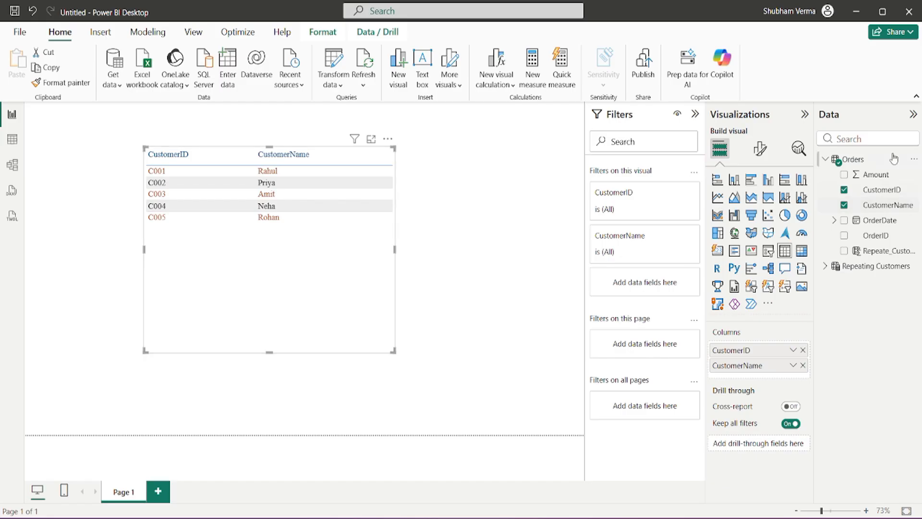
Create a new measure in the Orders table and name it Repeat_Customer_measure.
left_click(914, 160)
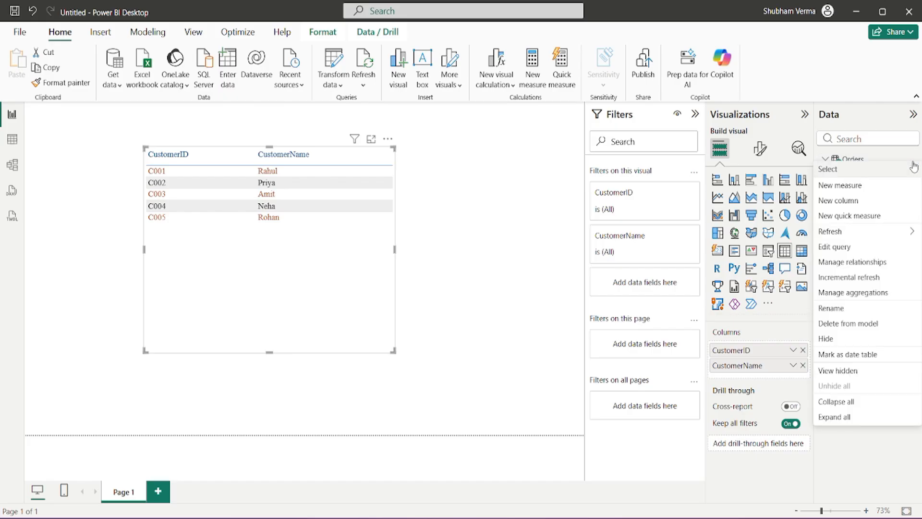
left_click(842, 191)
left_click(118, 111)
key("BackSpace")
key("BackSpace")
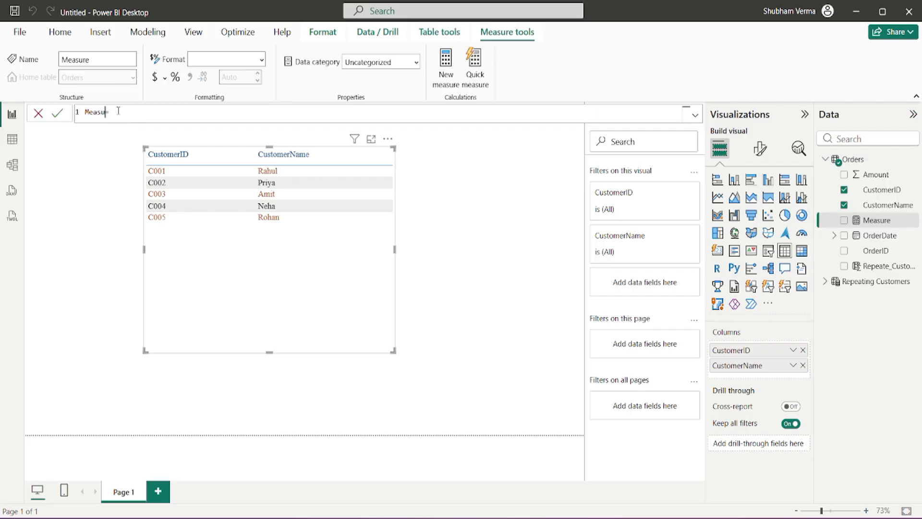
key("BackSpace")
key("BackSpace")
key("BackSpace")
key("BackSpace")
key("BackSpace")
type("Repeat_Customer_measure")
key("Right")
key("Right")
Start the Repeat_Customer_measure formula with CALCULATE(DISTINCTCOUNT(Orders[CustomerID]), as its expression.
type("cal")
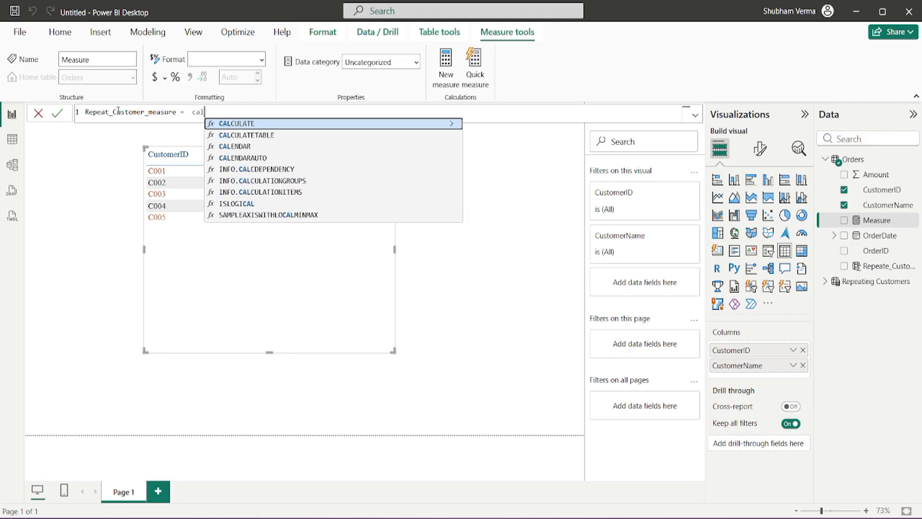
key("Tab")
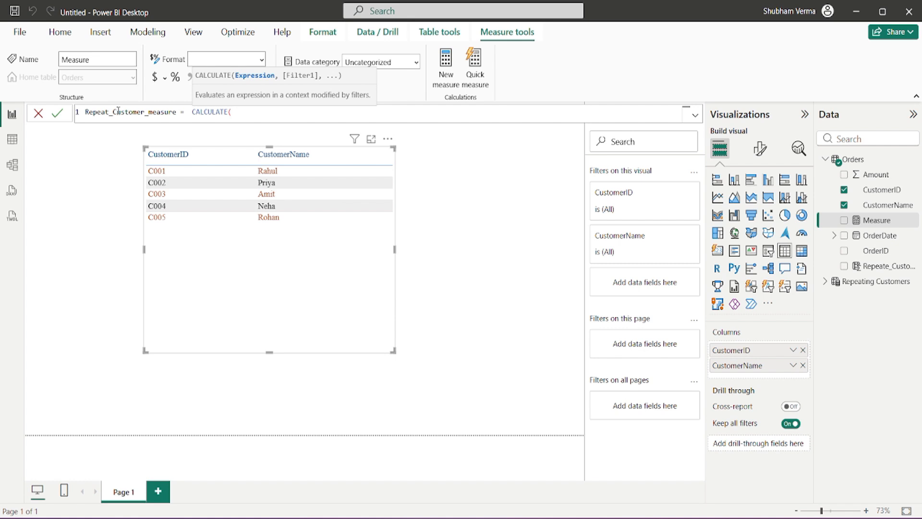
type("Dis")
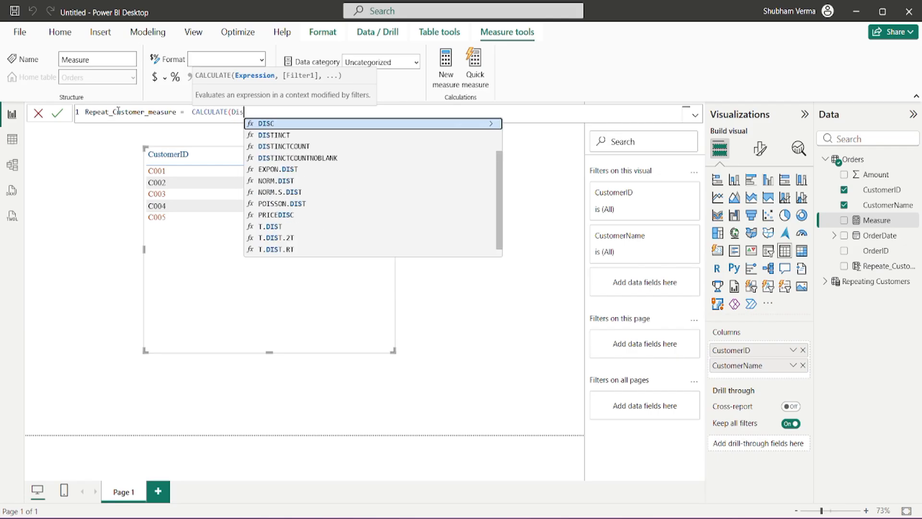
type("tinc")
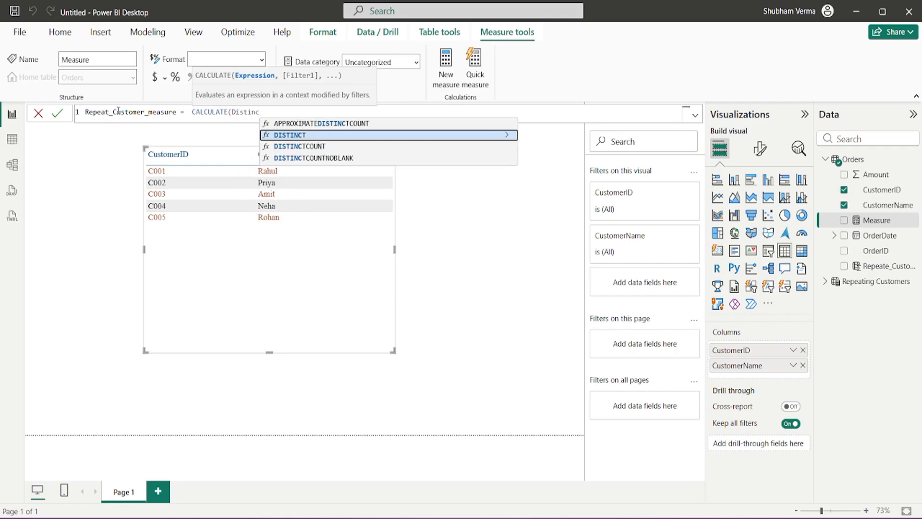
key("Down")
key("Tab")
type("cust")
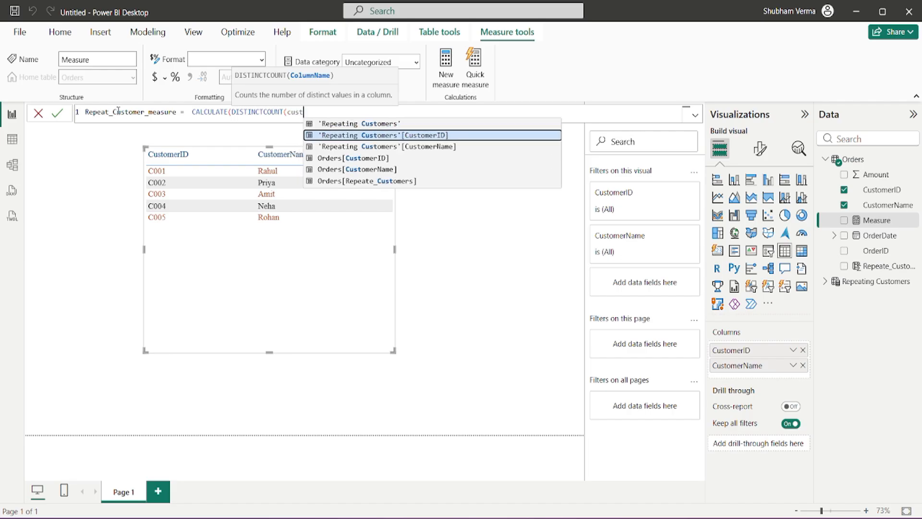
key("Down")
key("Down")
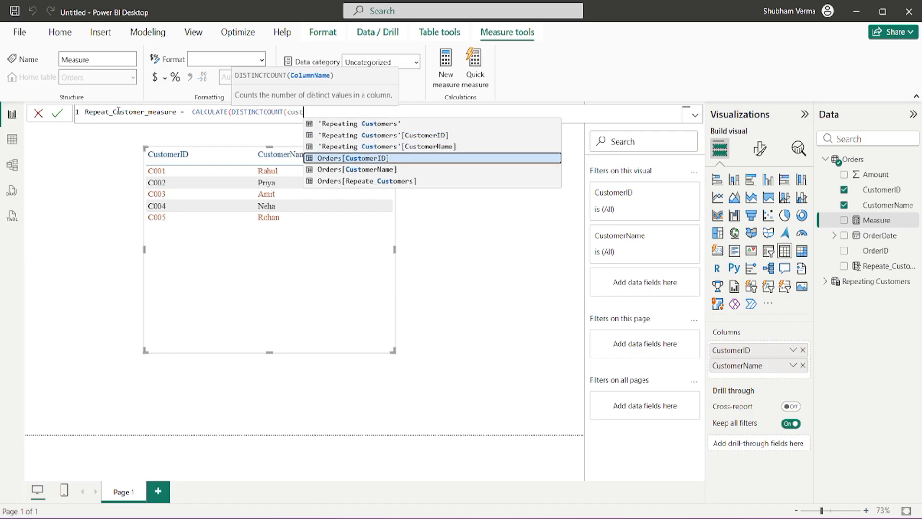
key("Tab")
type("),")
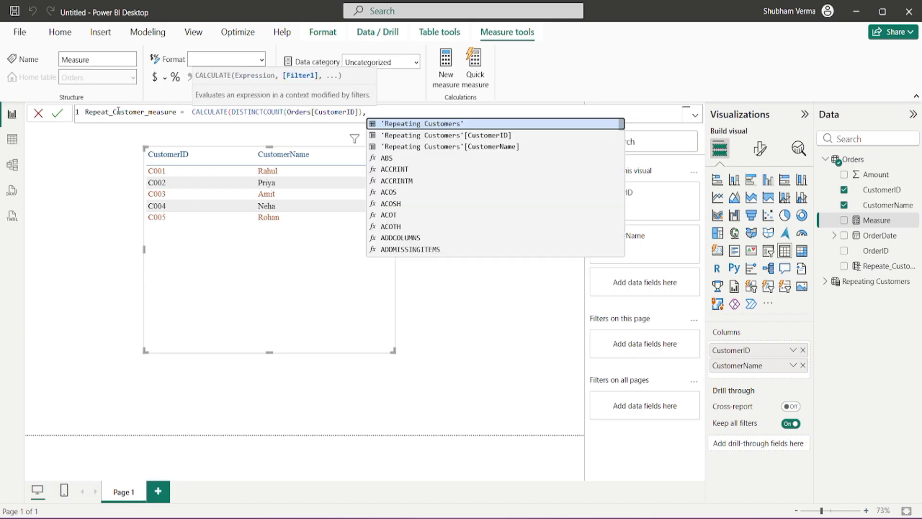
Add FILTER(VALUES(Orders[CustomerID]), to the measure formula as CALCULATE's filter argument.
type("FILTER(")
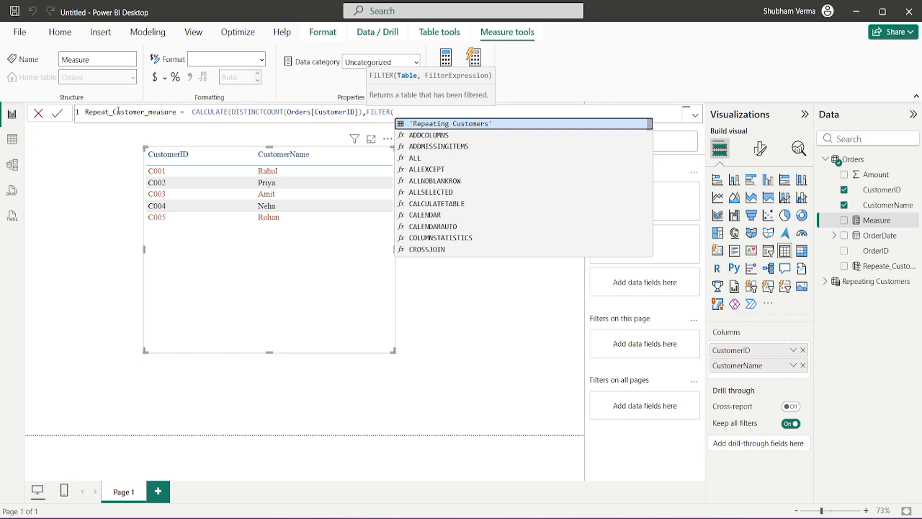
type("values")
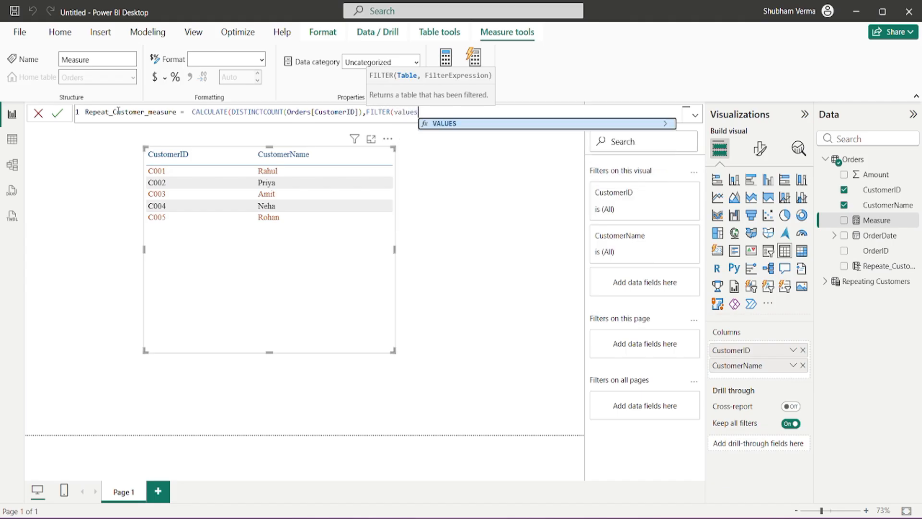
key("Tab")
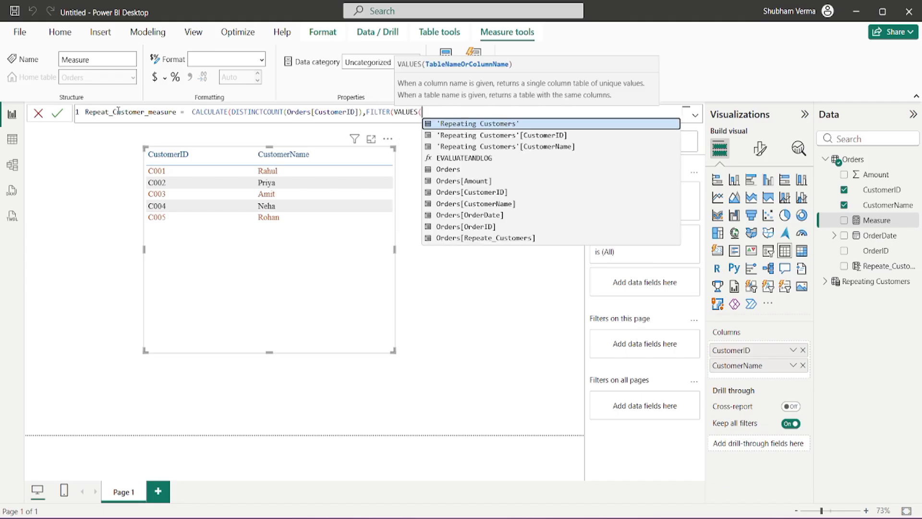
type("custom")
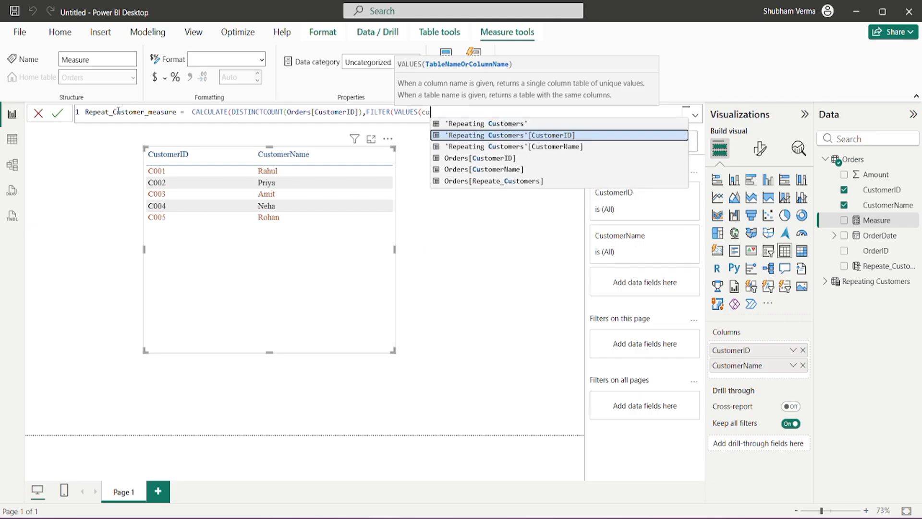
key("Down")
key("Down")
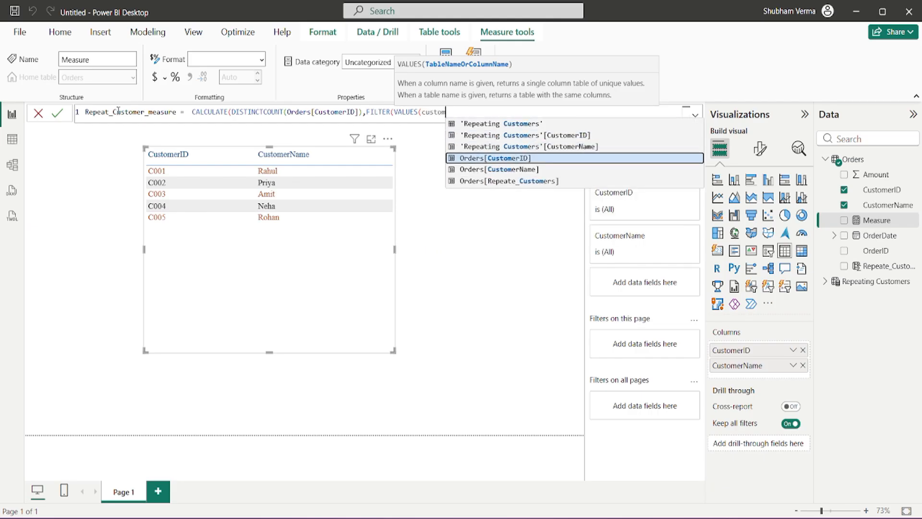
key("Tab")
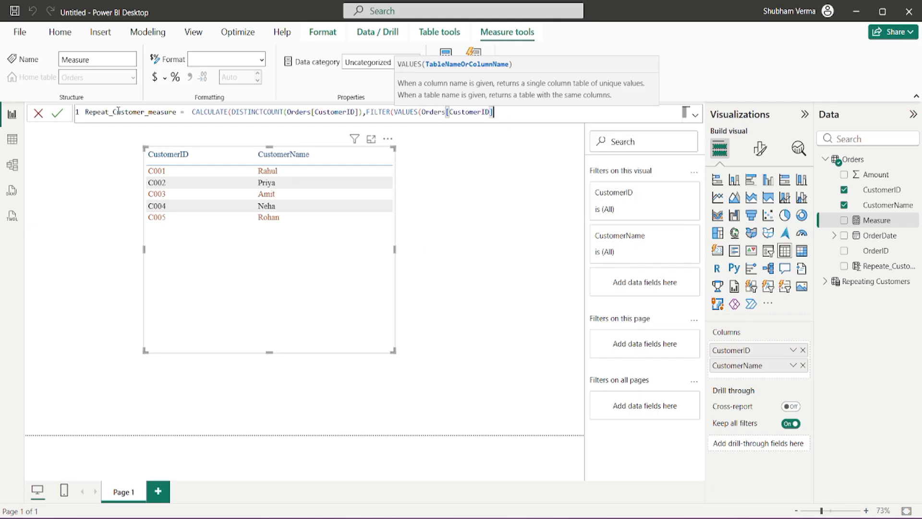
type(")")
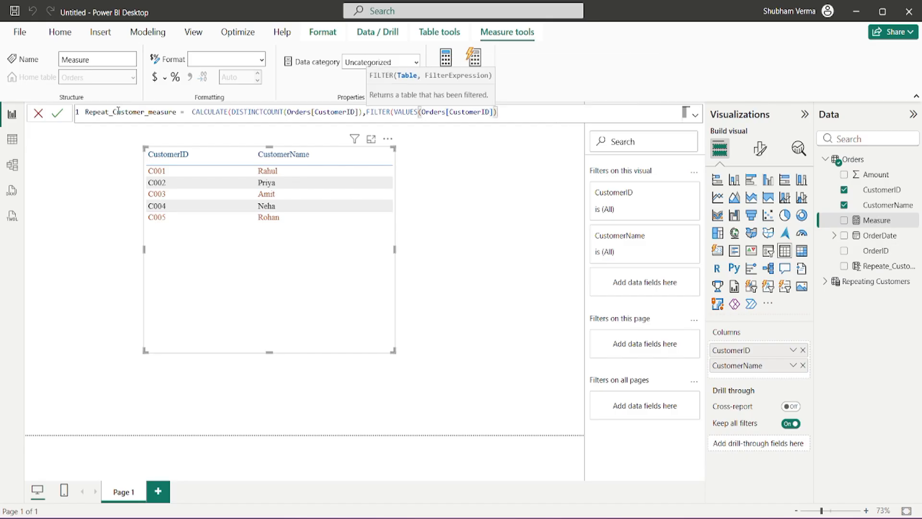
type(",")
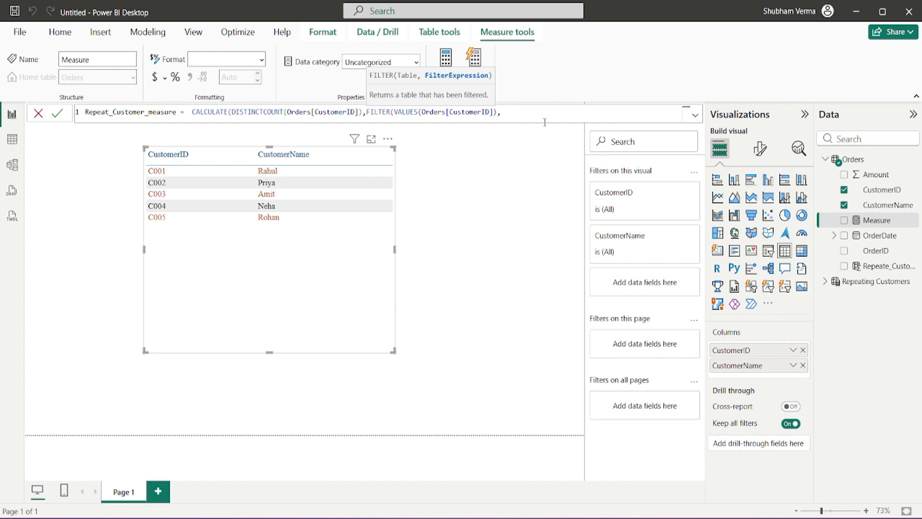
Complete the filter expression with CALCULATE(COUNTROWS(Orders)>1), close all parentheses and commit the measure.
type("CALC")
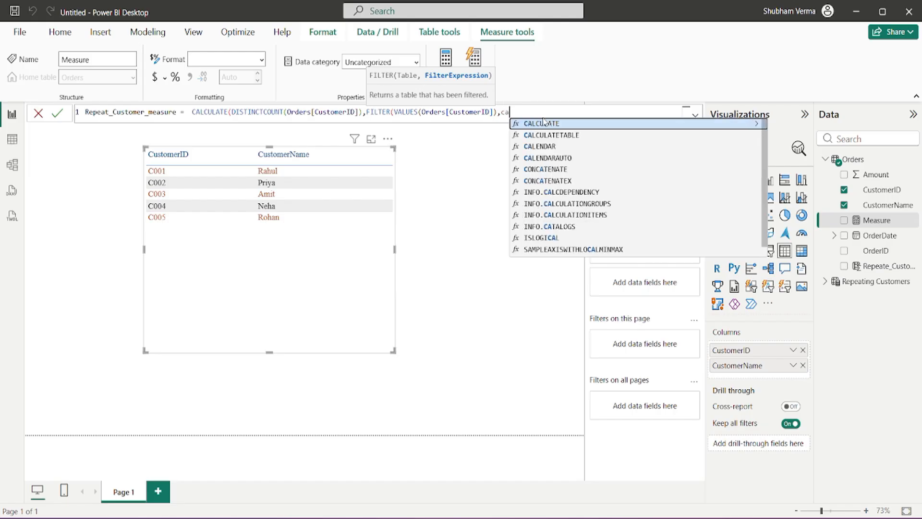
key("Tab")
type("COUNTR")
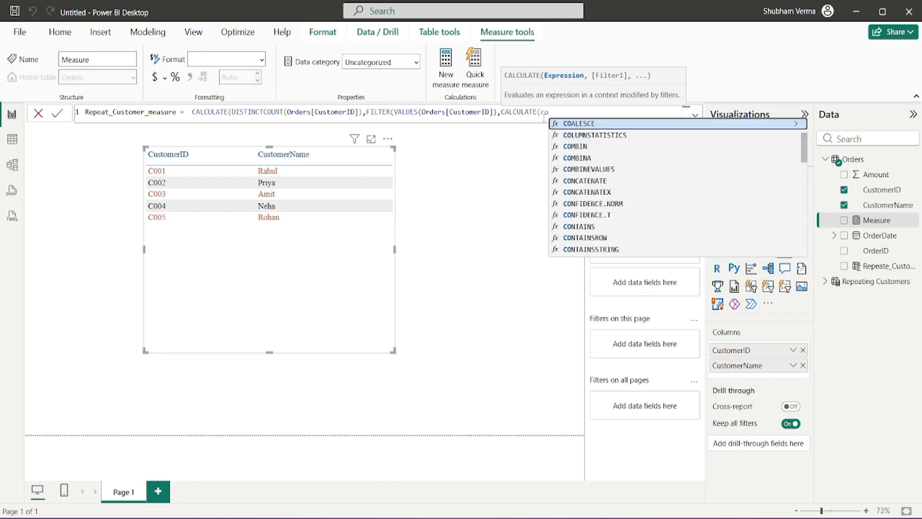
key("Tab")
type("Orders)")
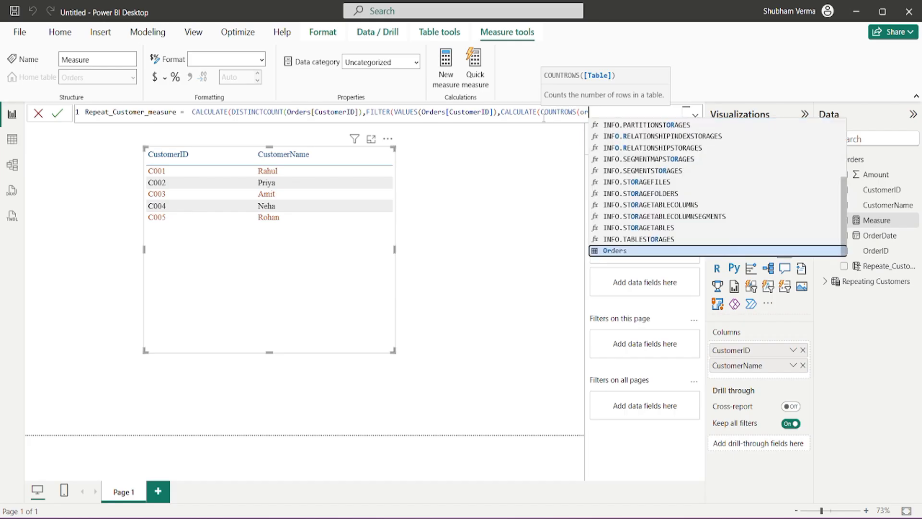
type(">1")
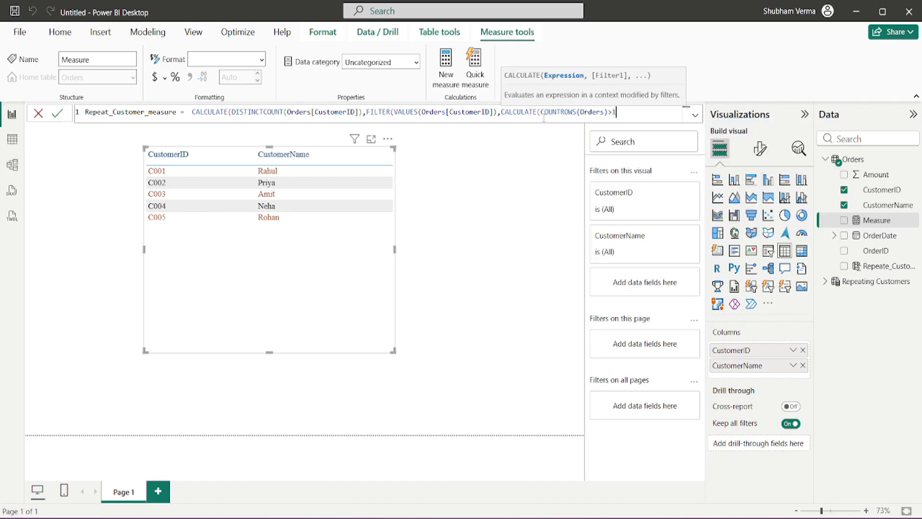
type(")")
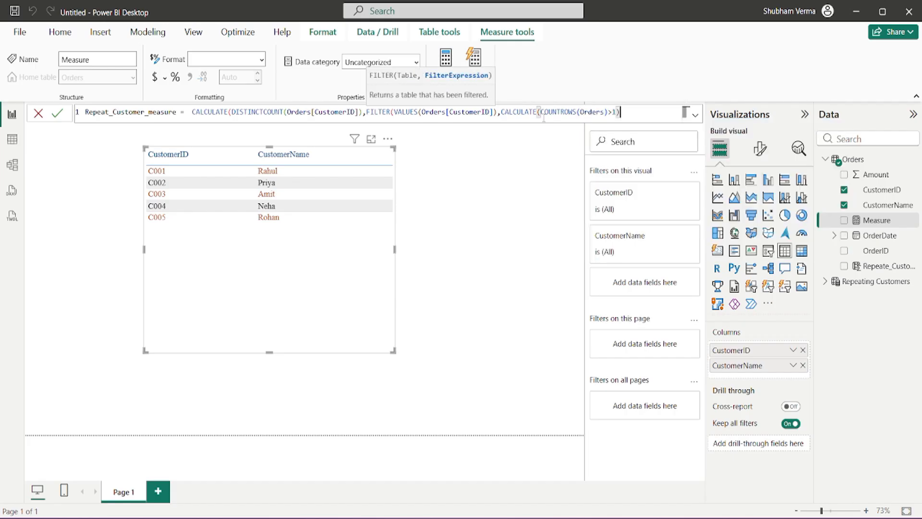
type(")")
key("Return")
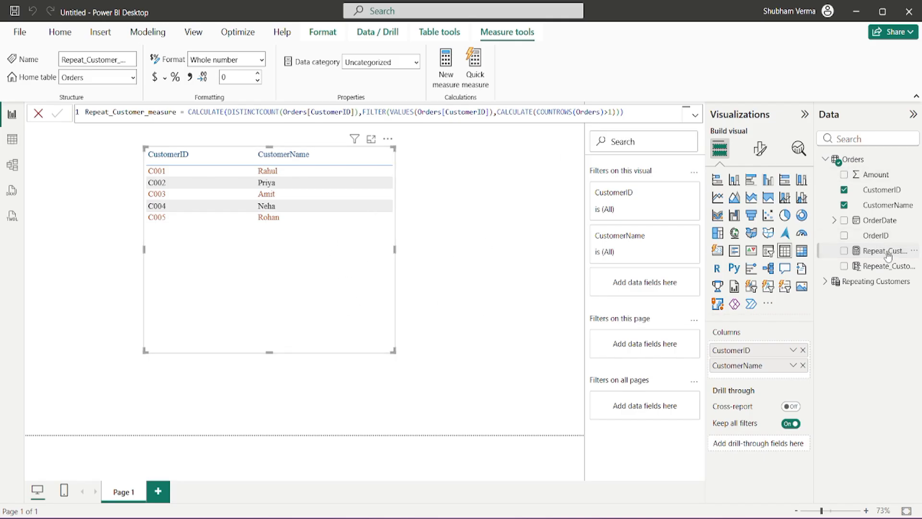
Add Repeat_Customer_measure to the table visual's columns and select the measure in the Orders table.
left_click_drag(886, 251, 771, 382)
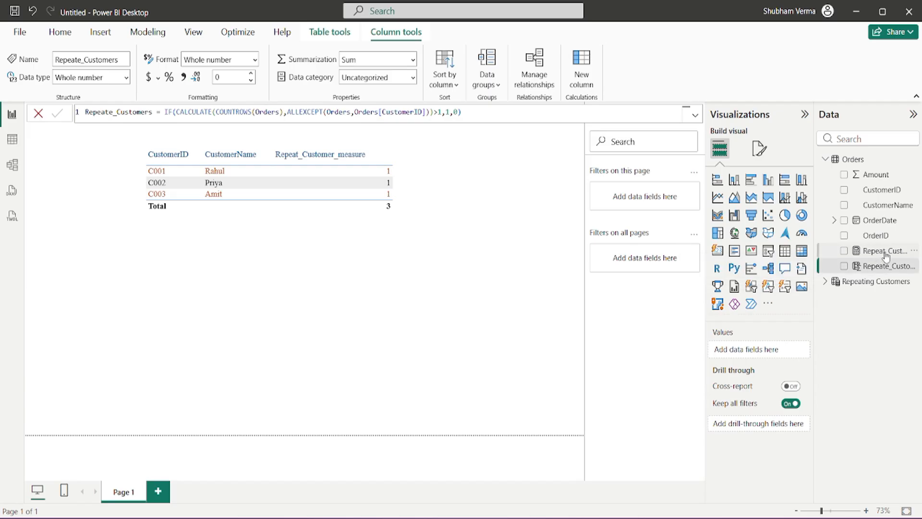
left_click(886, 255)
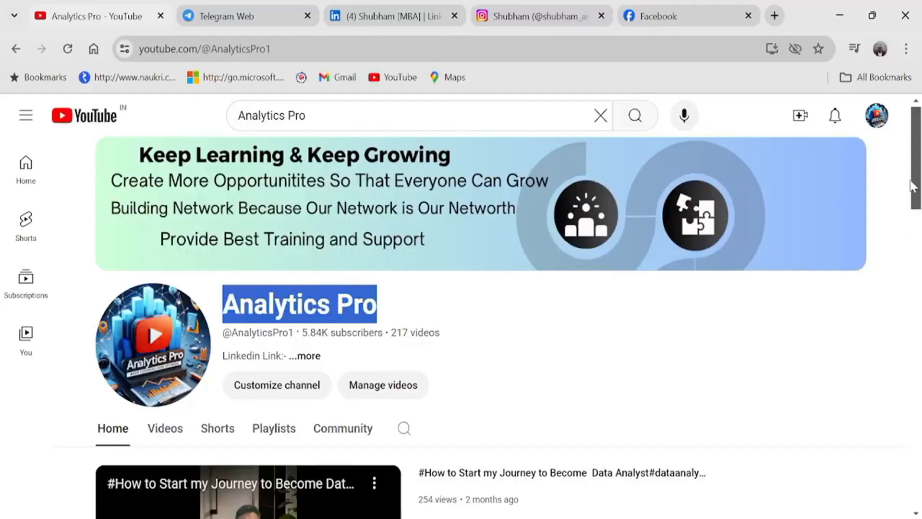
In the browser, look through the Analytics Pro YouTube channel's popular videos and open its playlists.
left_click_drag(913, 185, 914, 484)
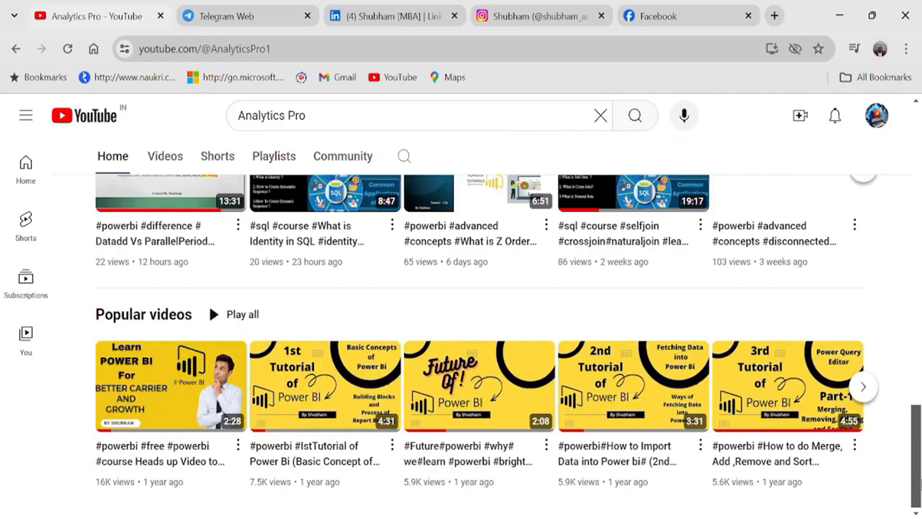
left_click(871, 398)
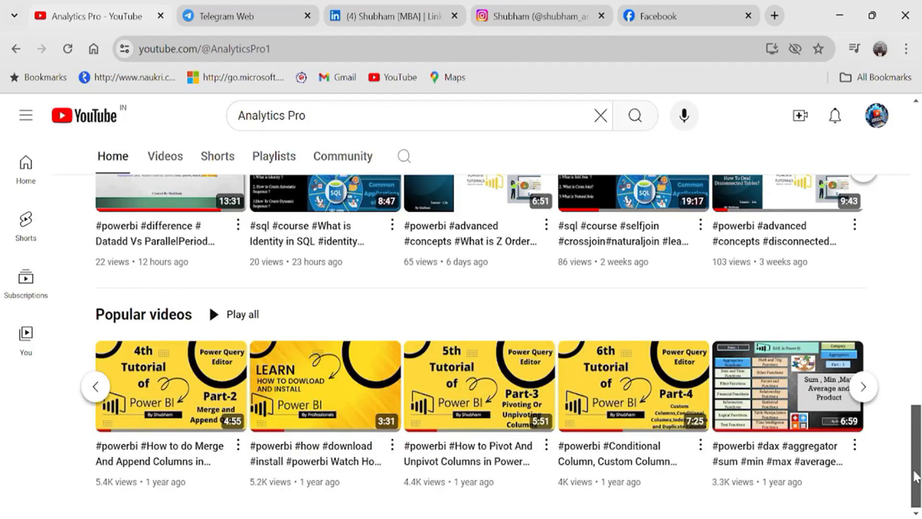
left_click(275, 158)
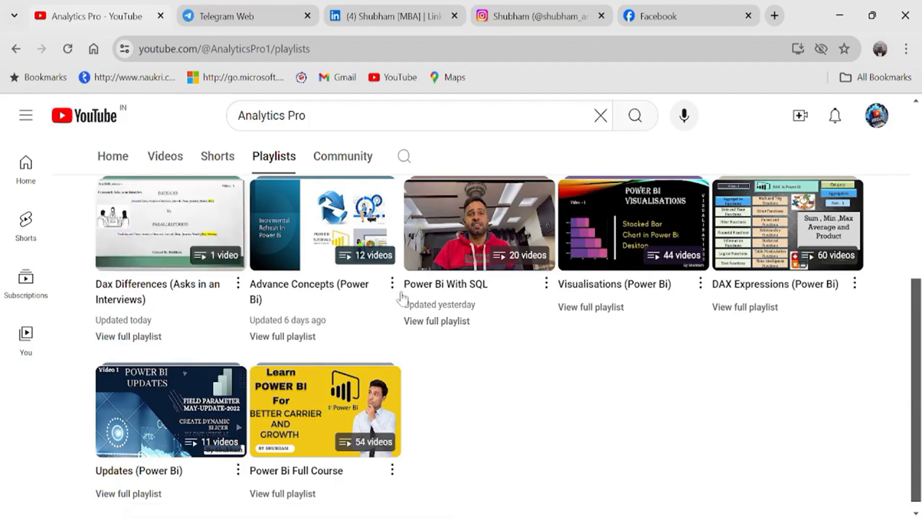
Switch to Telegram Web and look through earlier job posts in the Analytics Pro group.
left_click(253, 22)
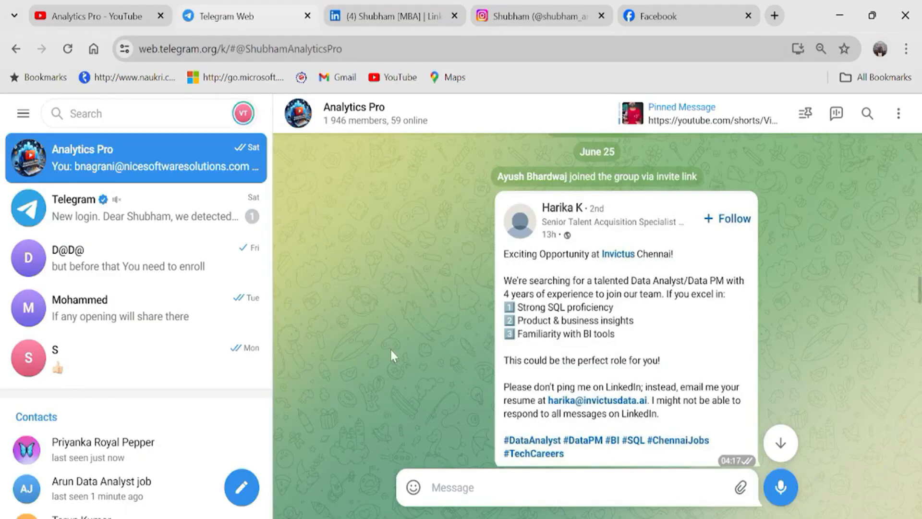
scroll(390, 355, "up", 5)
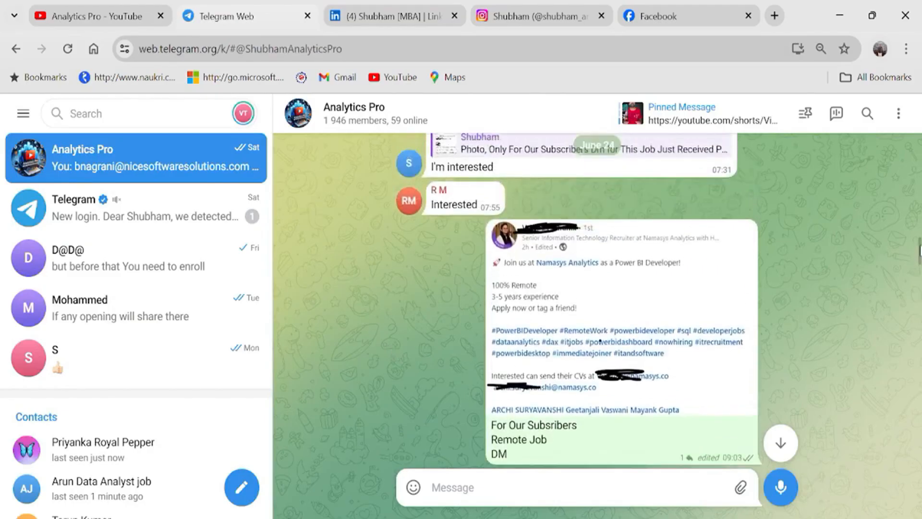
scroll(578, 300, "up", 1)
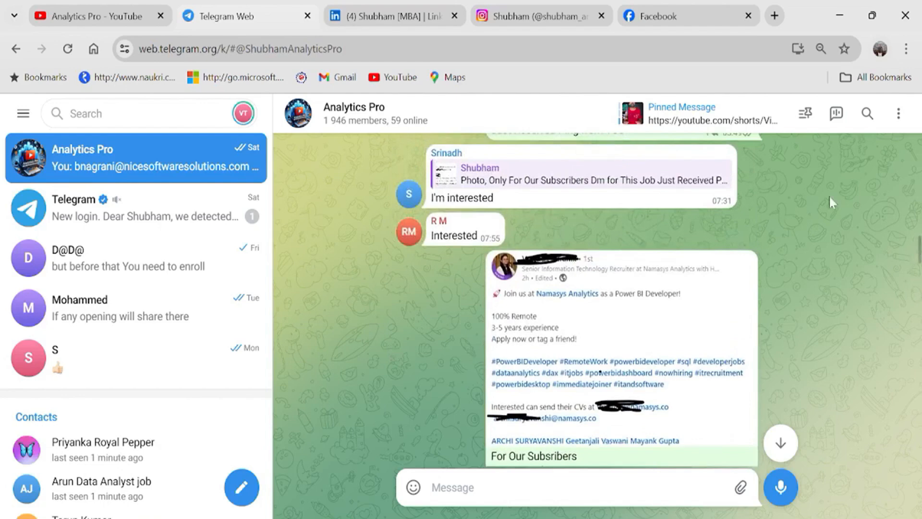
View the channel's LinkedIn, Instagram and Facebook pages, and return to the start of the Analytics Pro YouTube channel page.
key("ctrl+Tab")
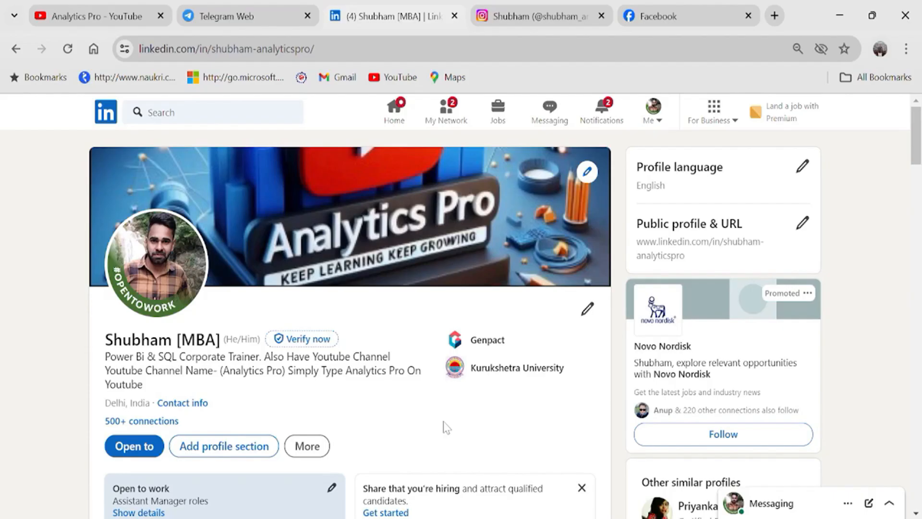
left_click(514, 9)
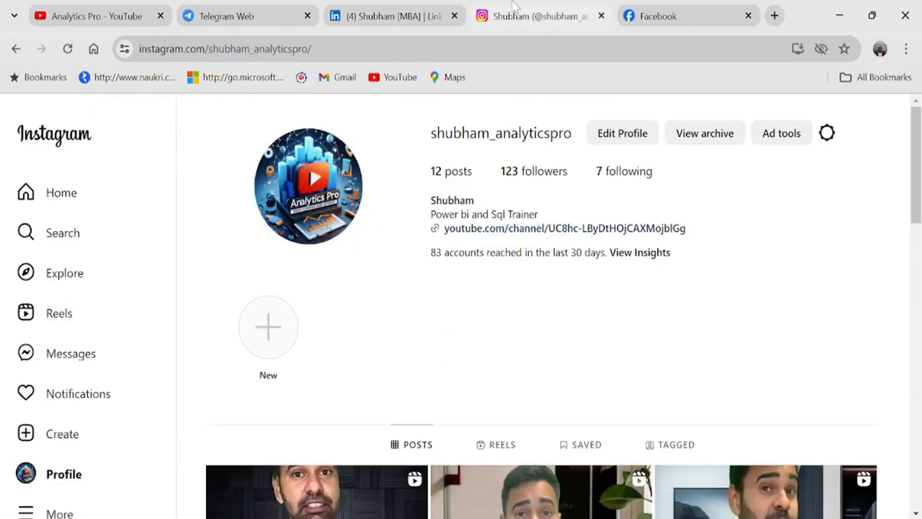
left_click(634, 7)
left_click(529, 8)
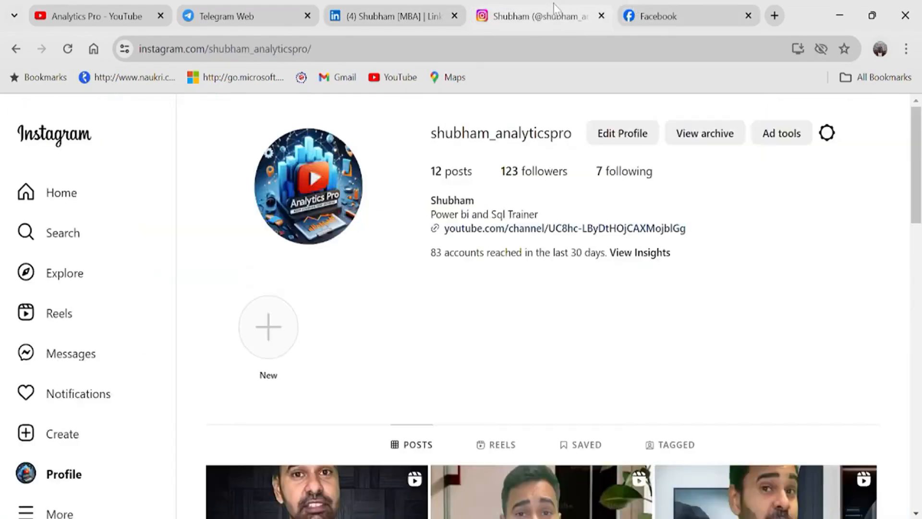
left_click(414, 7)
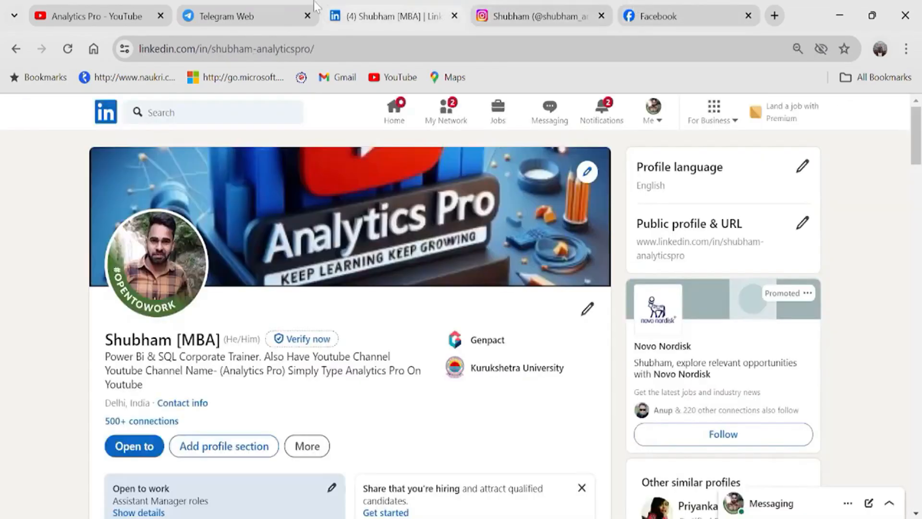
left_click(250, 9)
left_click(96, 16)
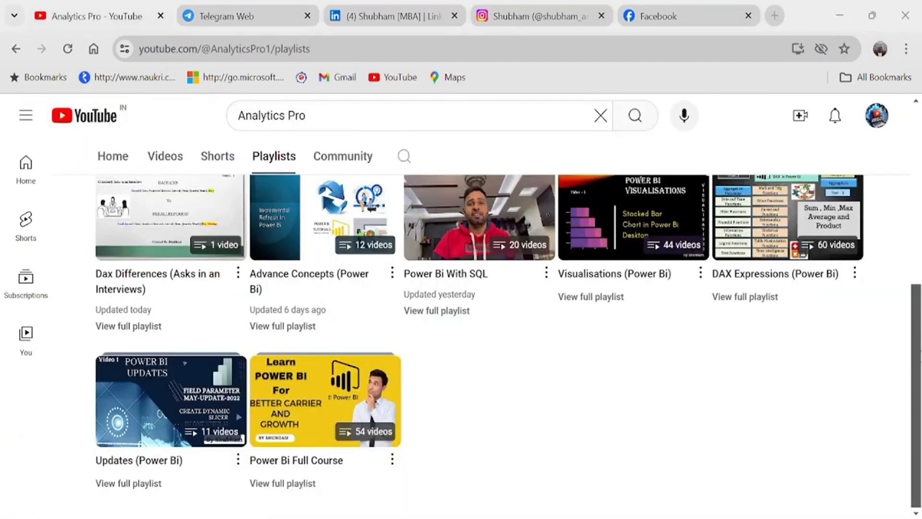
scroll(461, 308, "up", 10)
left_click(406, 289)
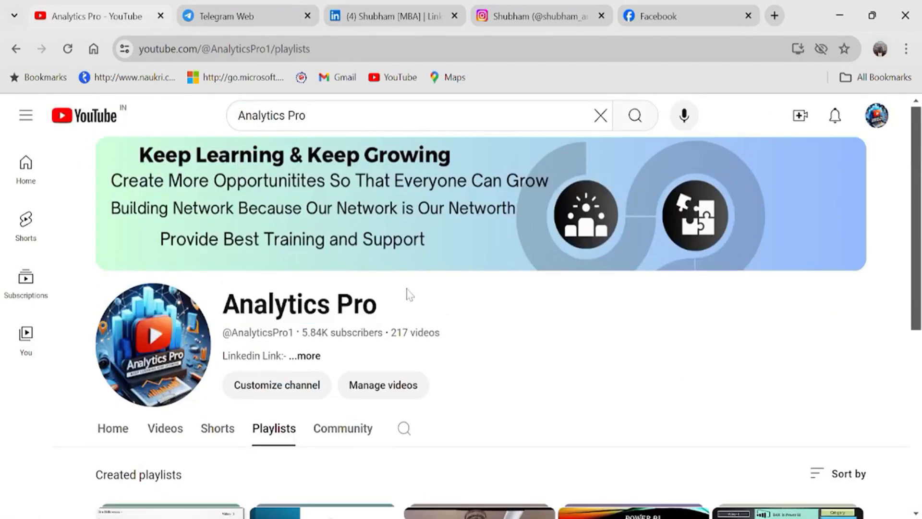